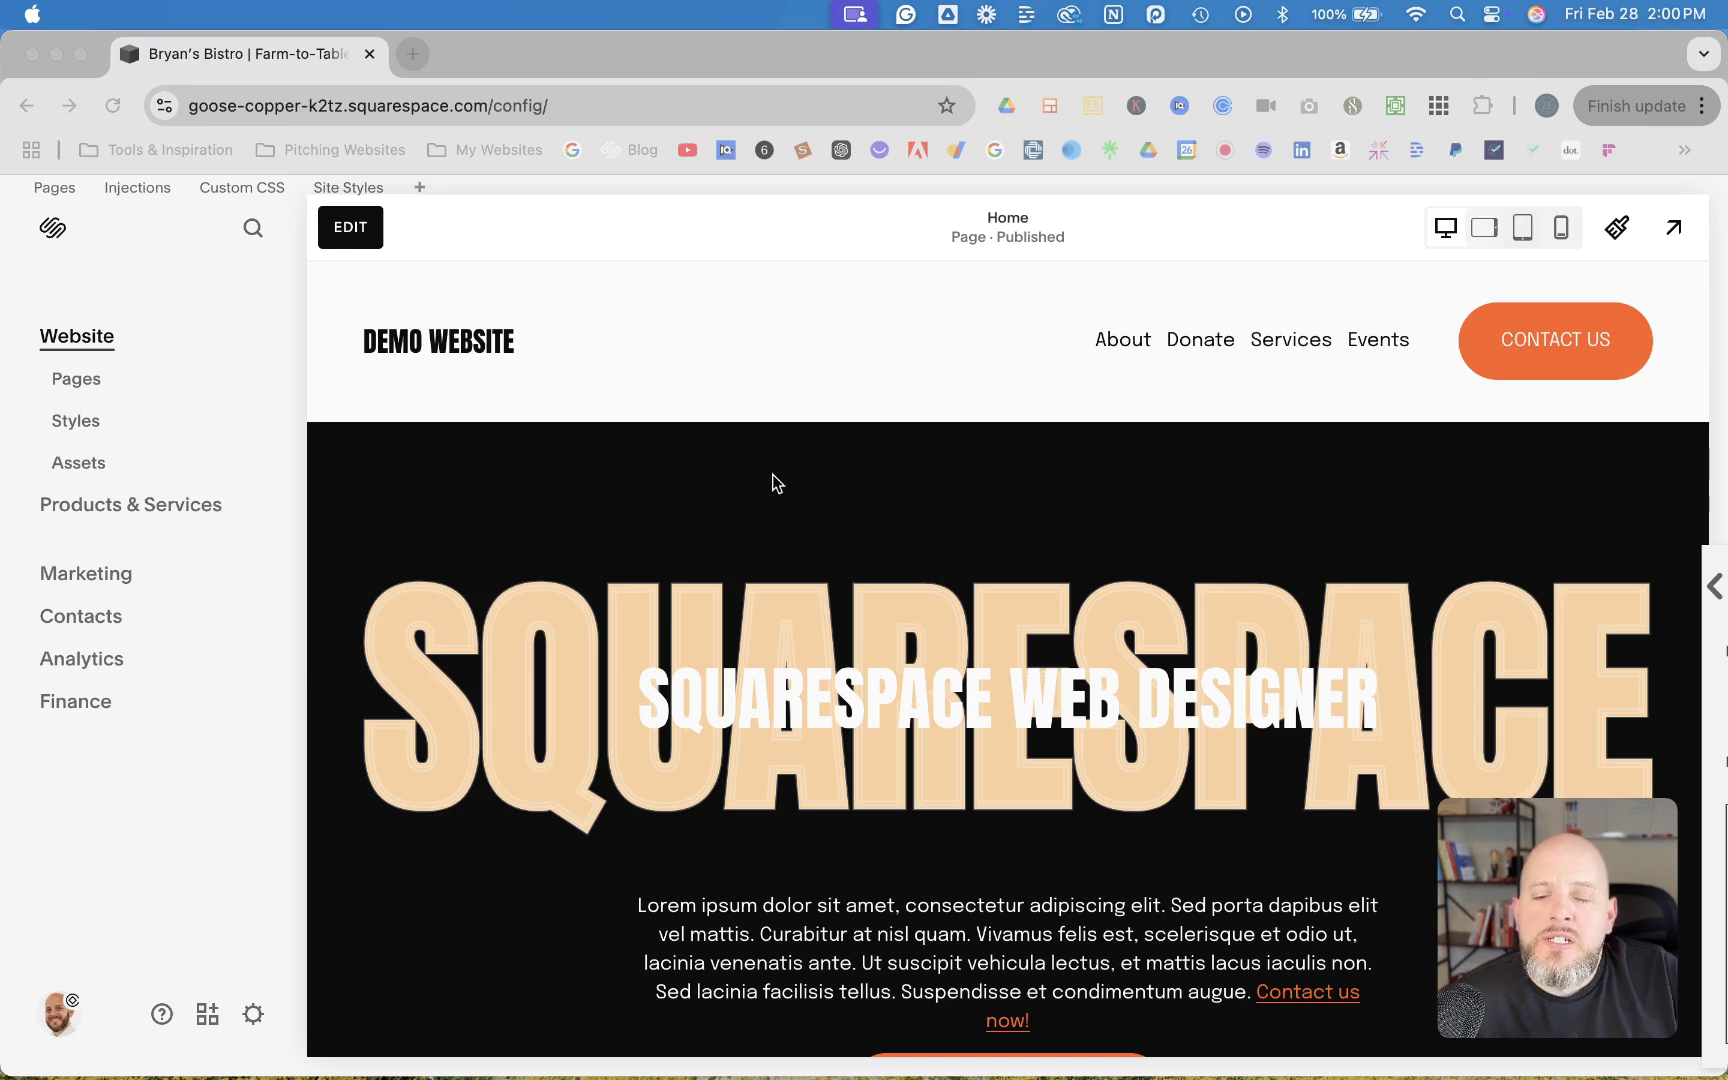
- Start editing the Home page and scroll down to the Meet the Team section
click(349, 229)
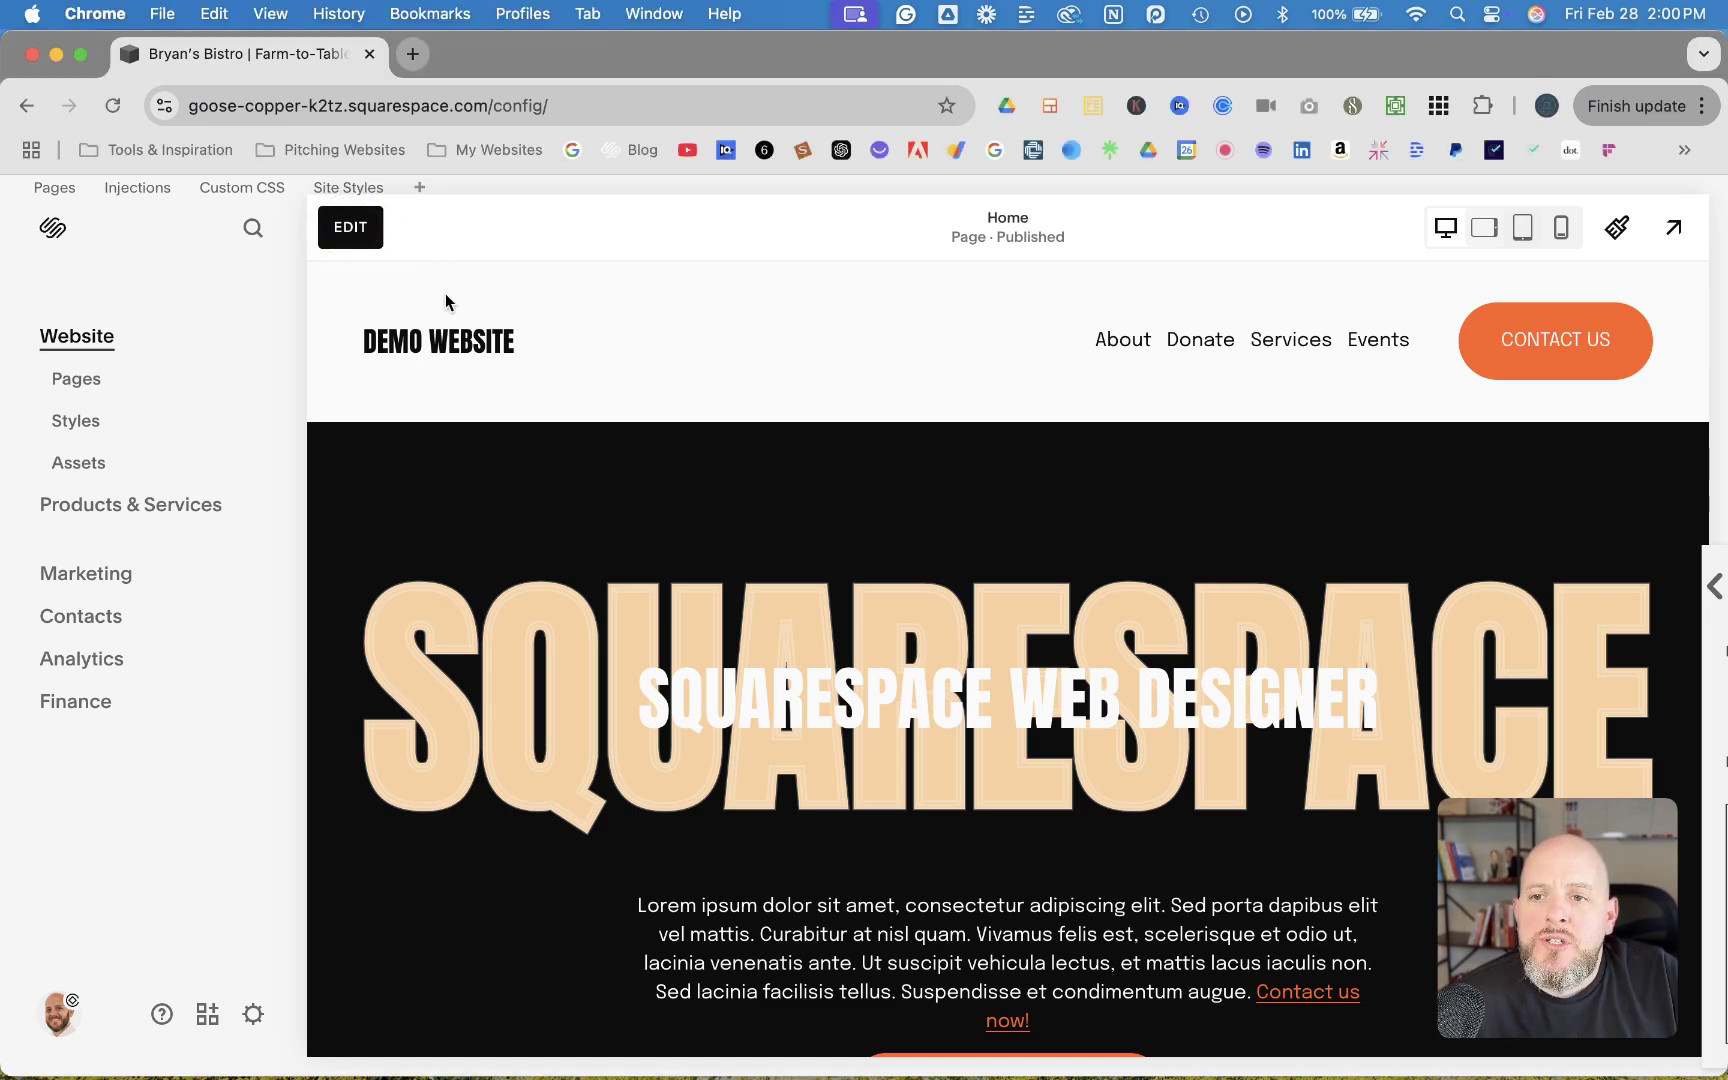
click(350, 227)
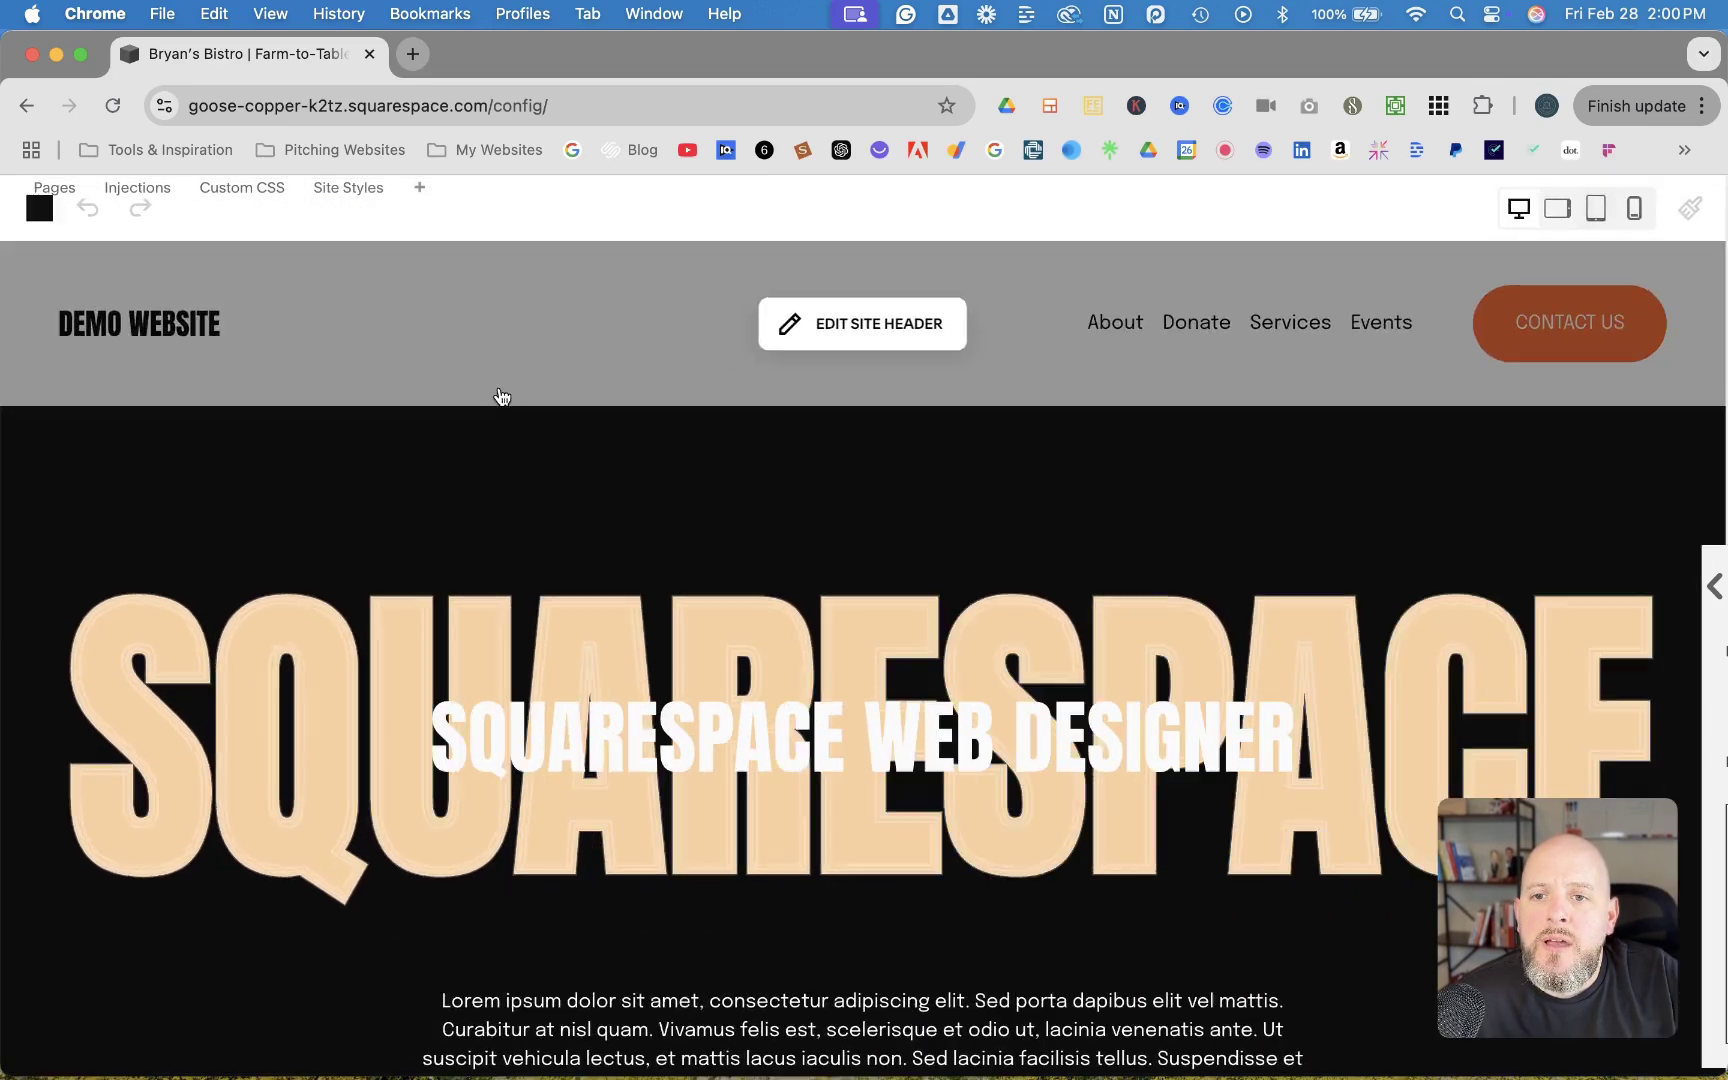
scroll(522, 536, down, 10)
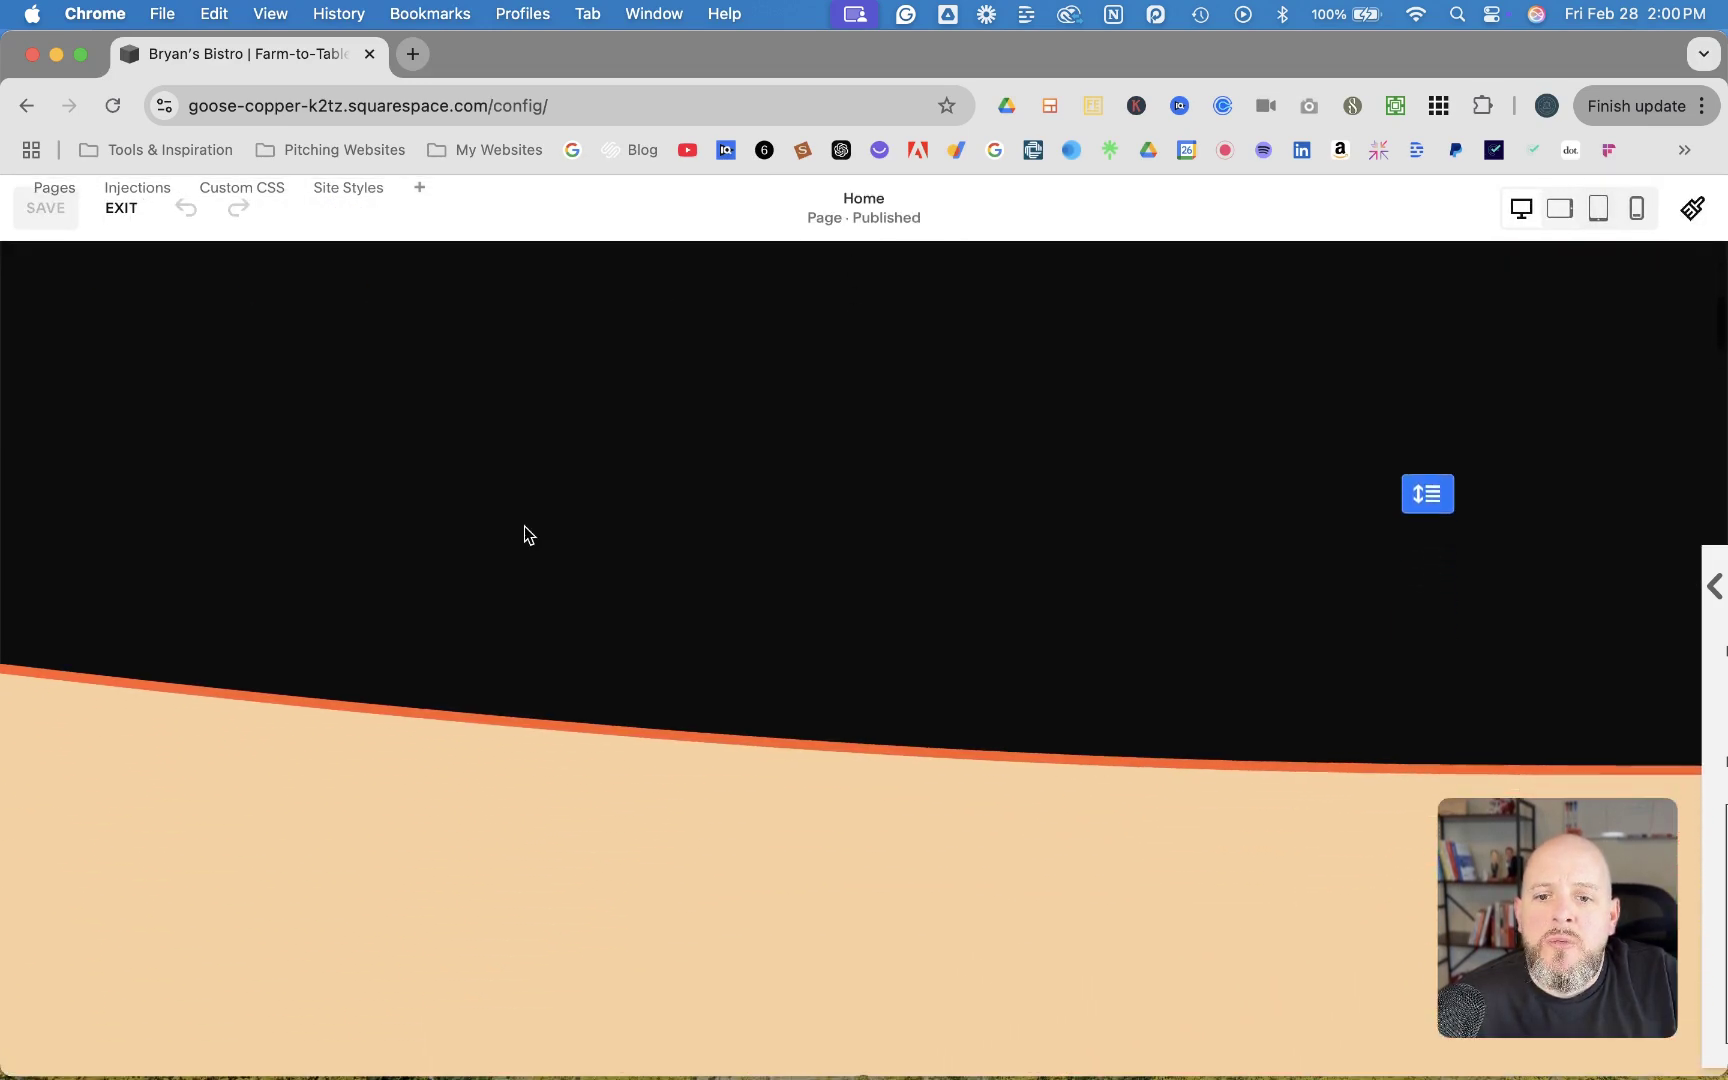
scroll(528, 535, down, 5)
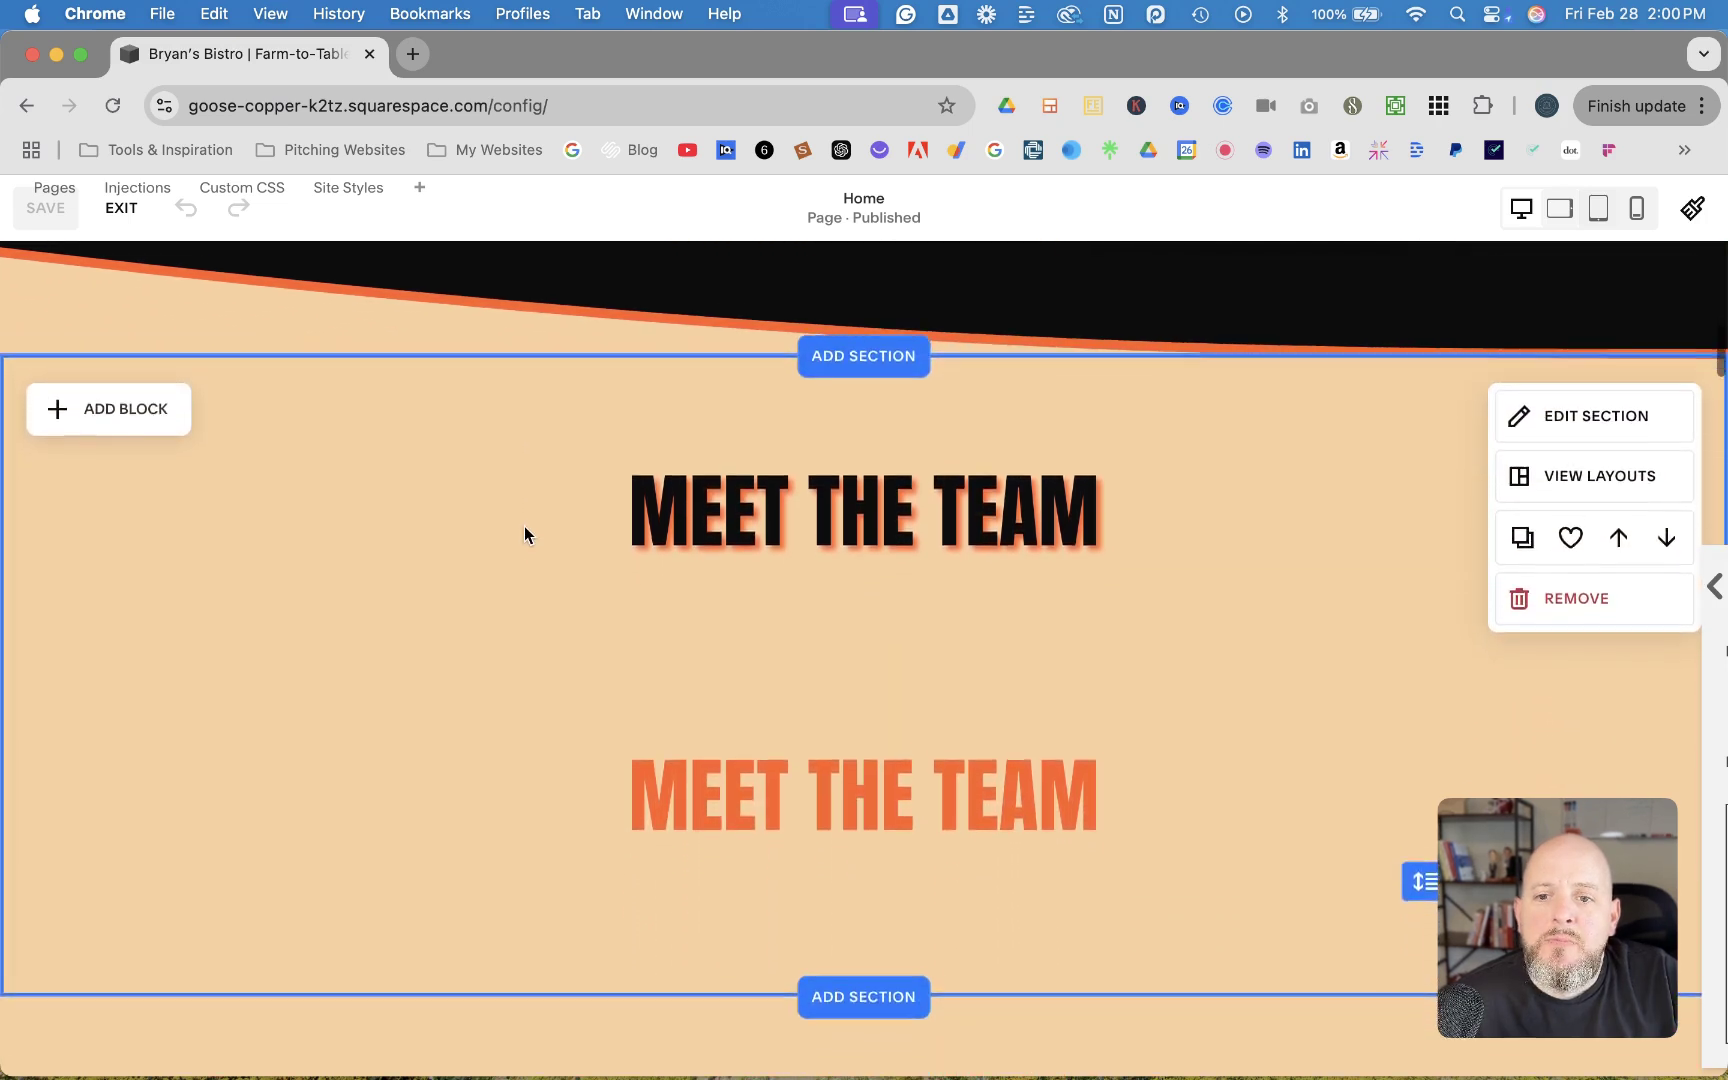
- Add a test image block in Meet the Team, delete it, and save the Home page
click(108, 392)
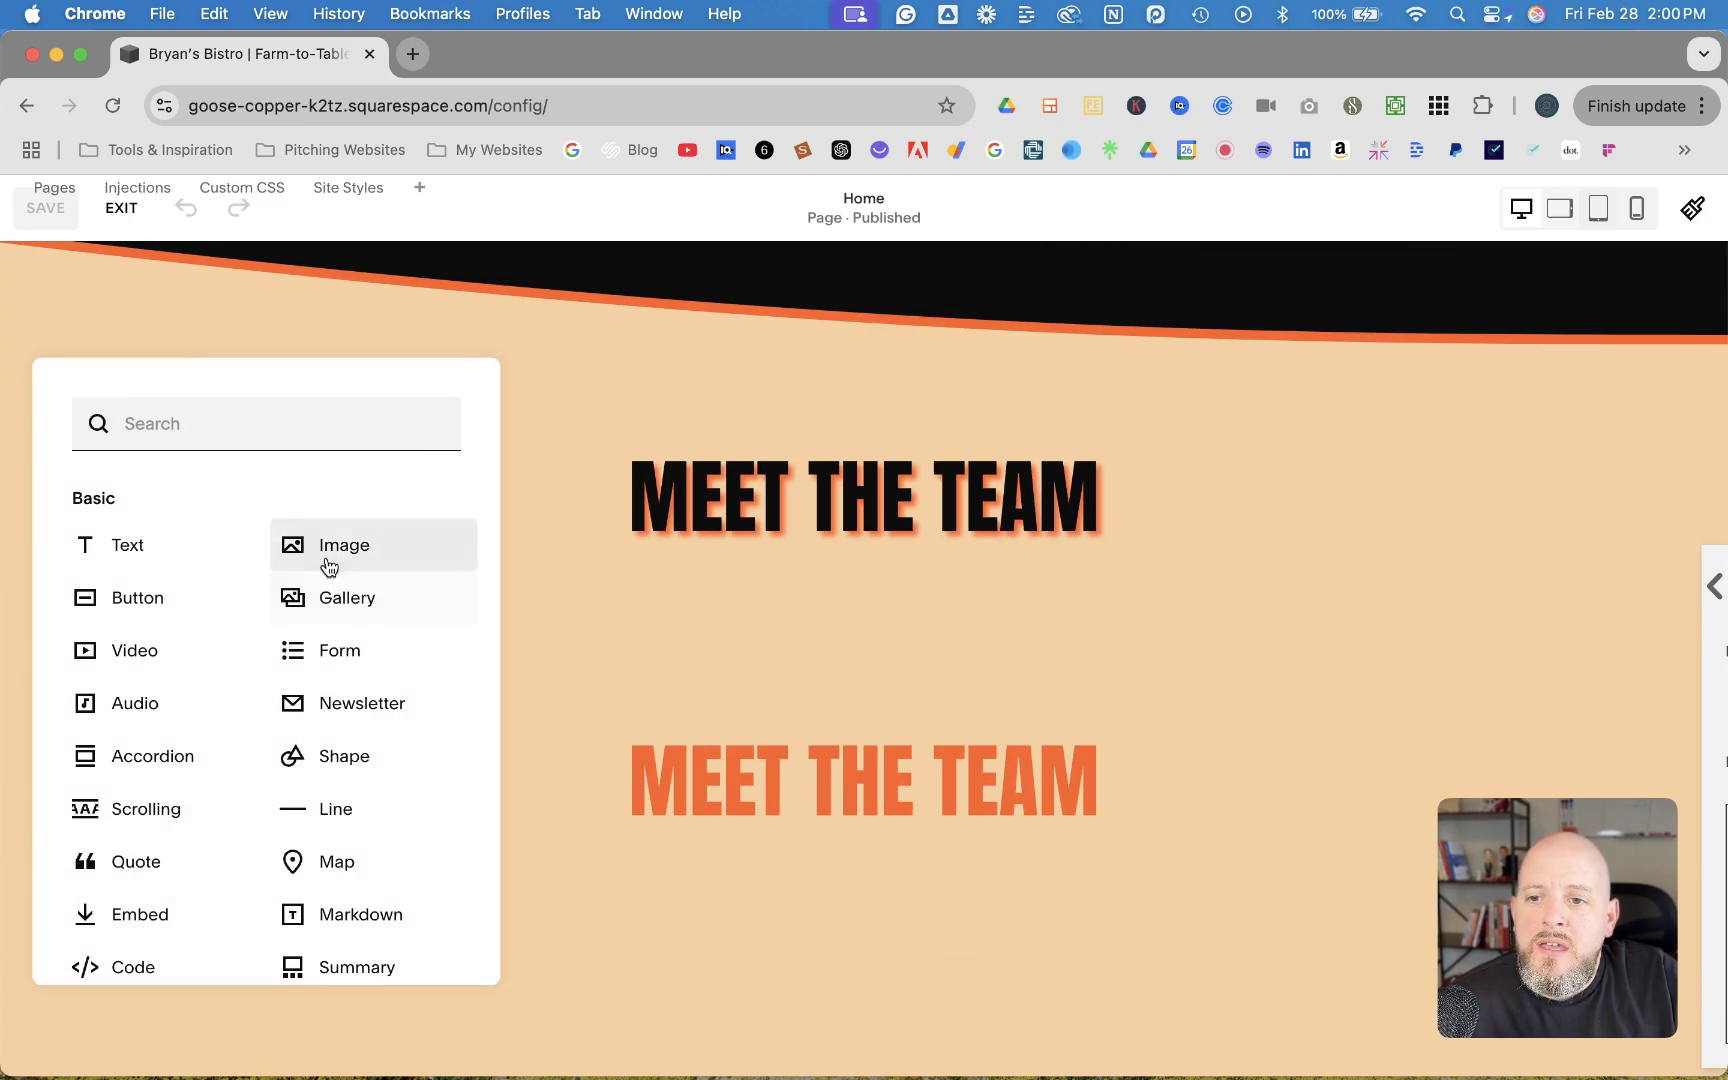
click(325, 555)
drag(175, 505, 267, 610)
click(465, 502)
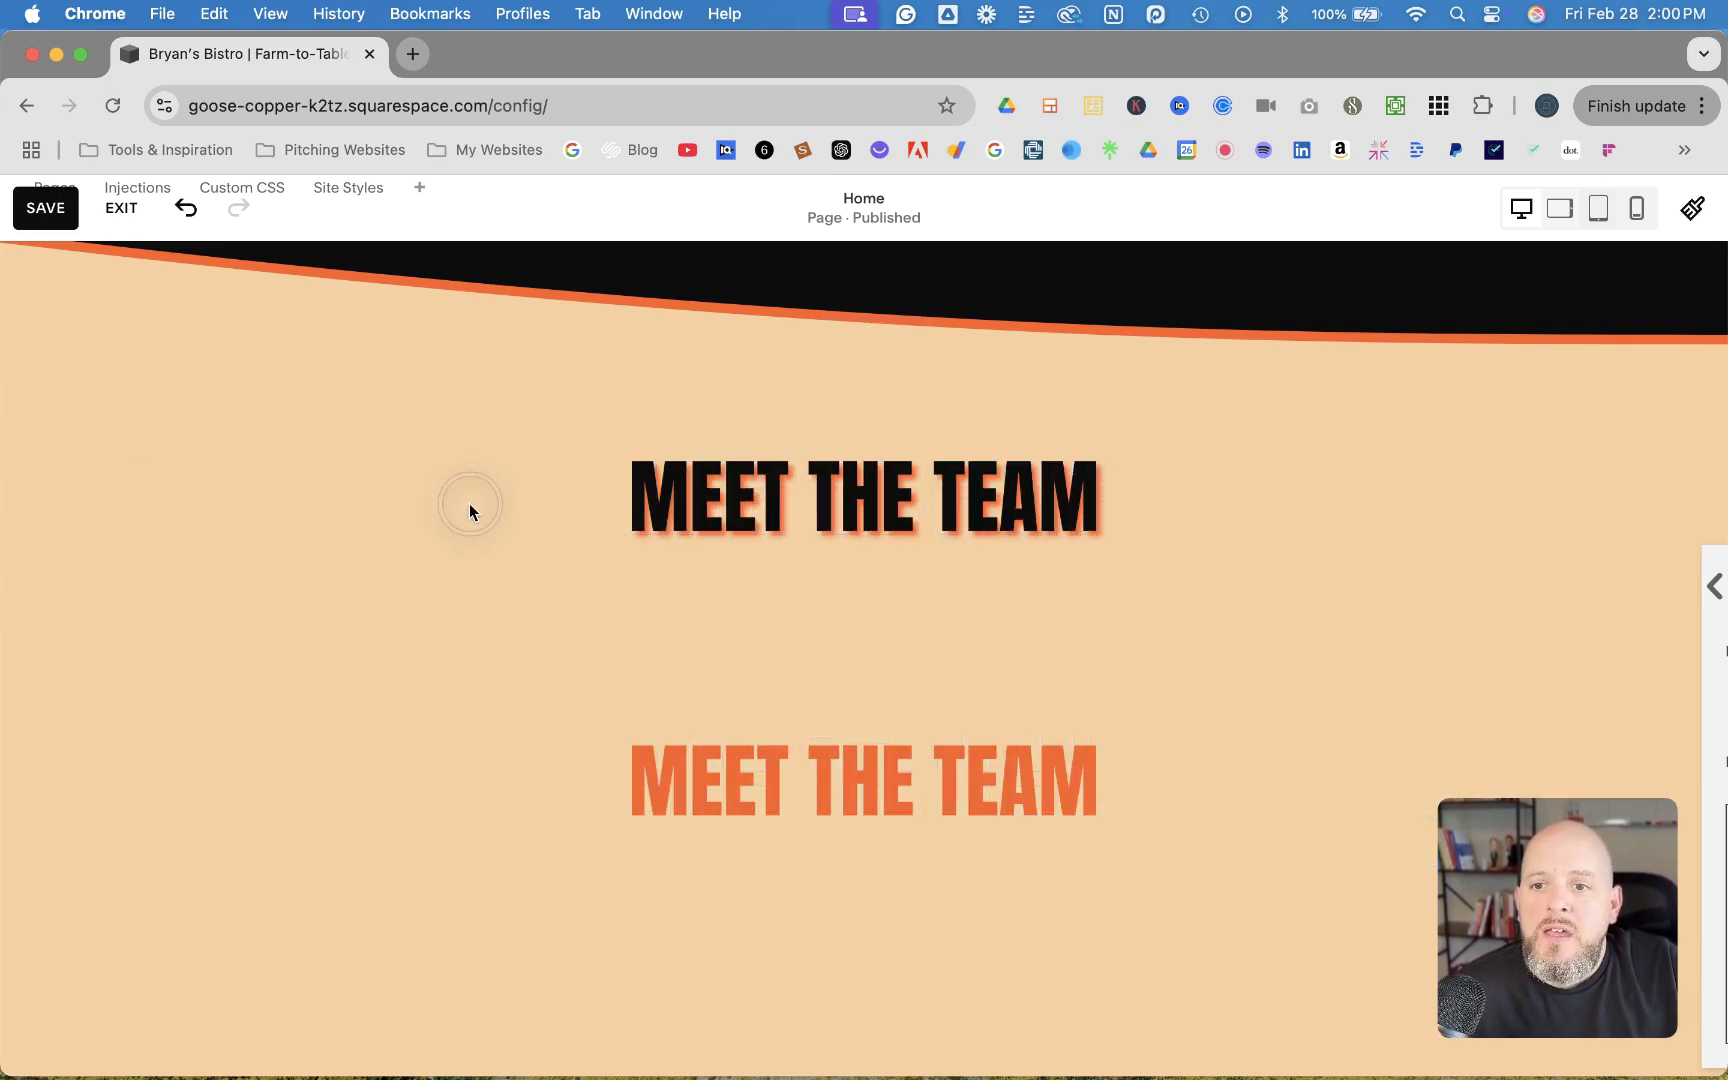
click(120, 209)
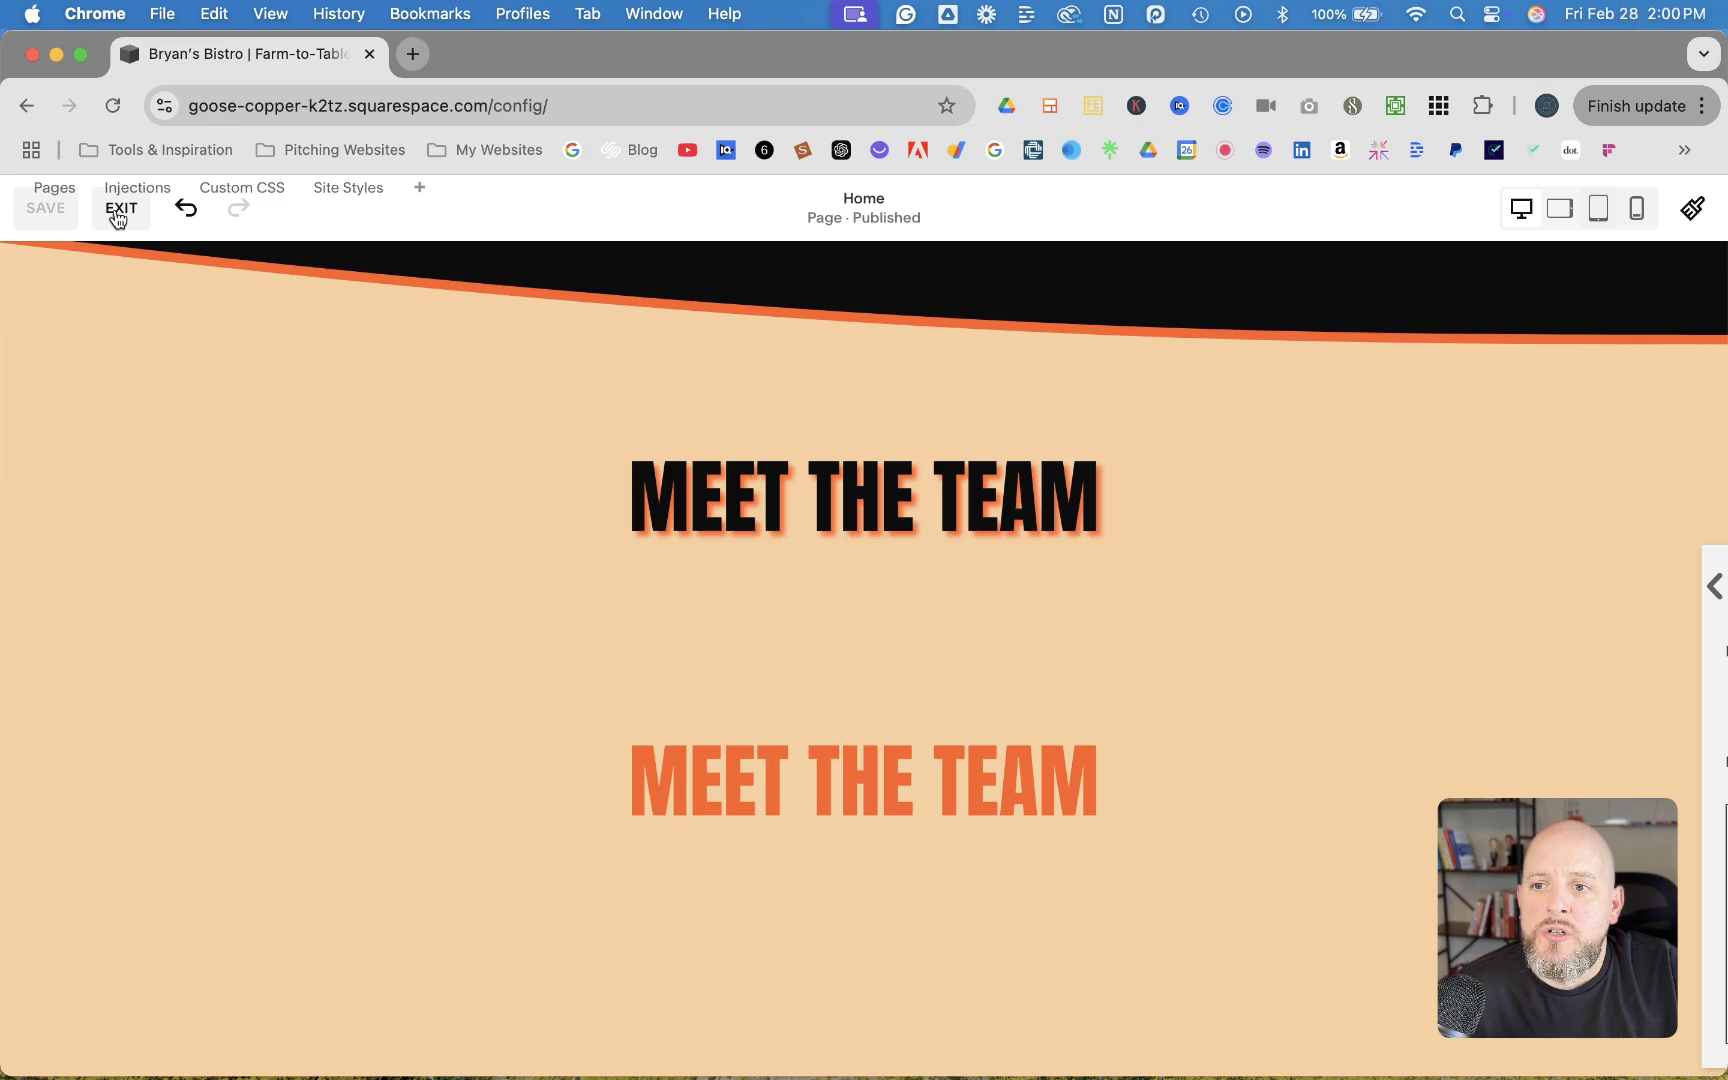
- Exit the editor and open the Blog page from the Not Linked pages list
click(119, 211)
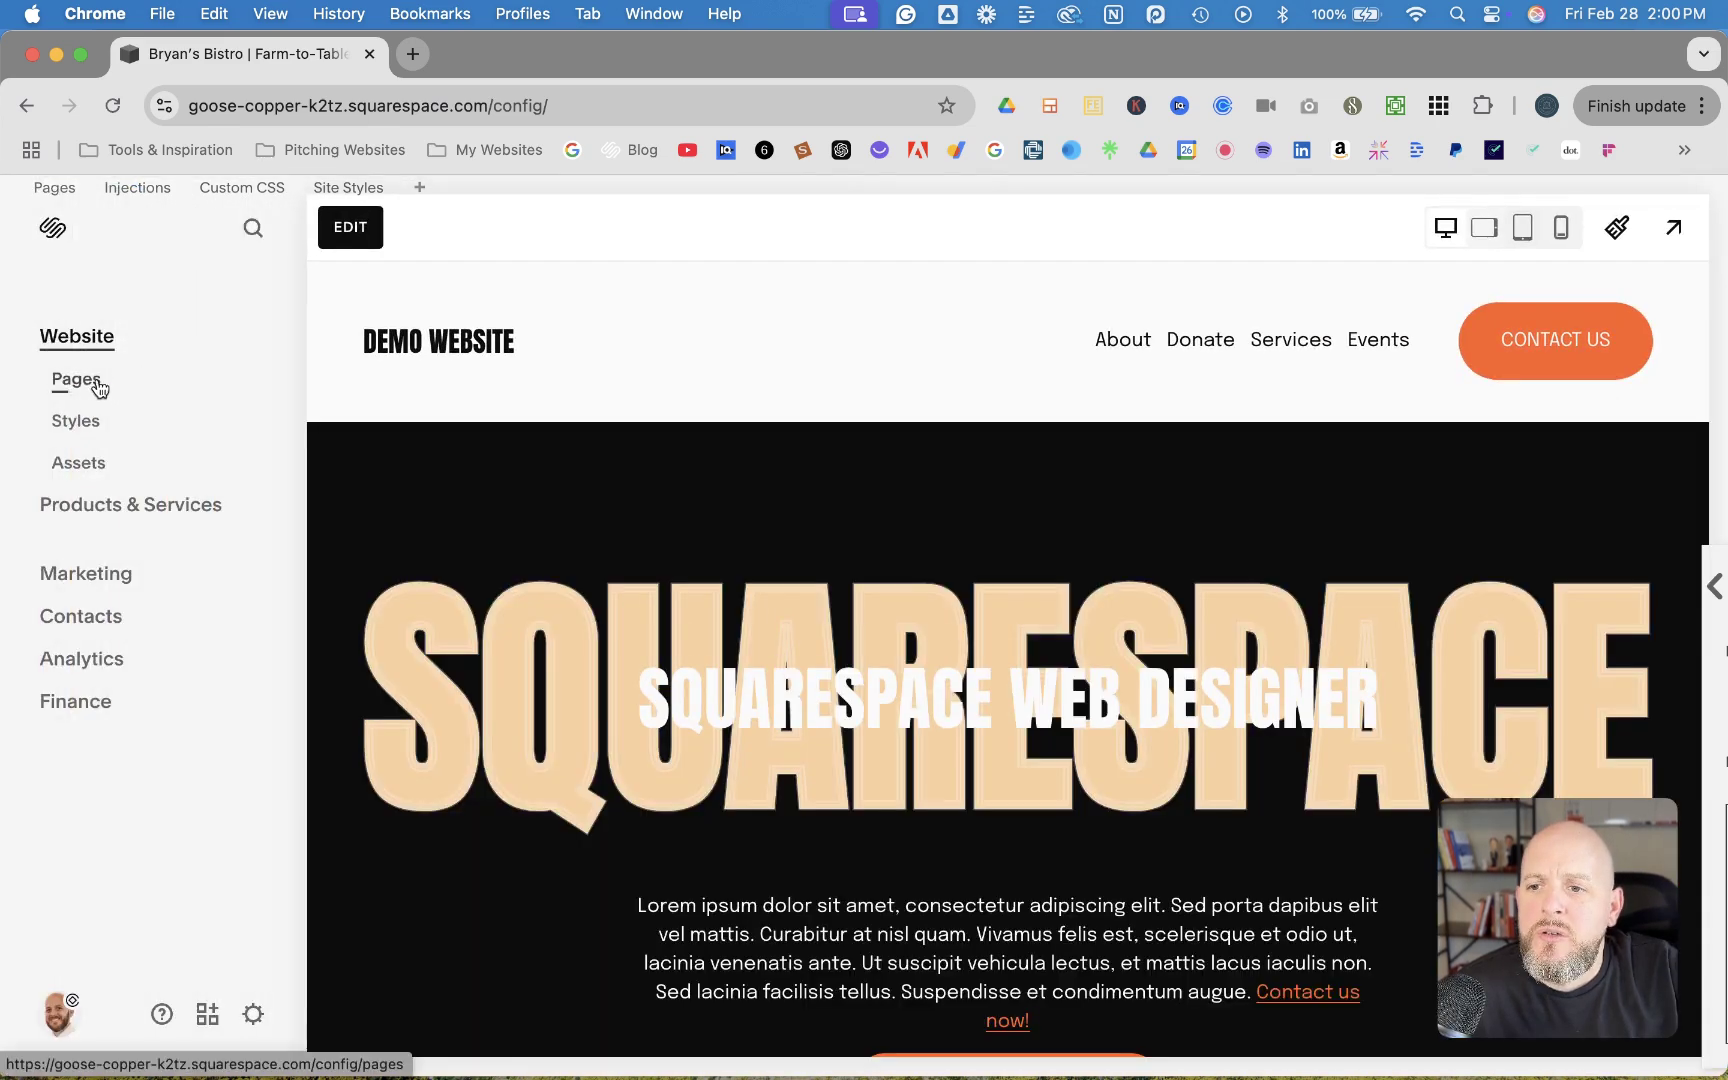
click(97, 385)
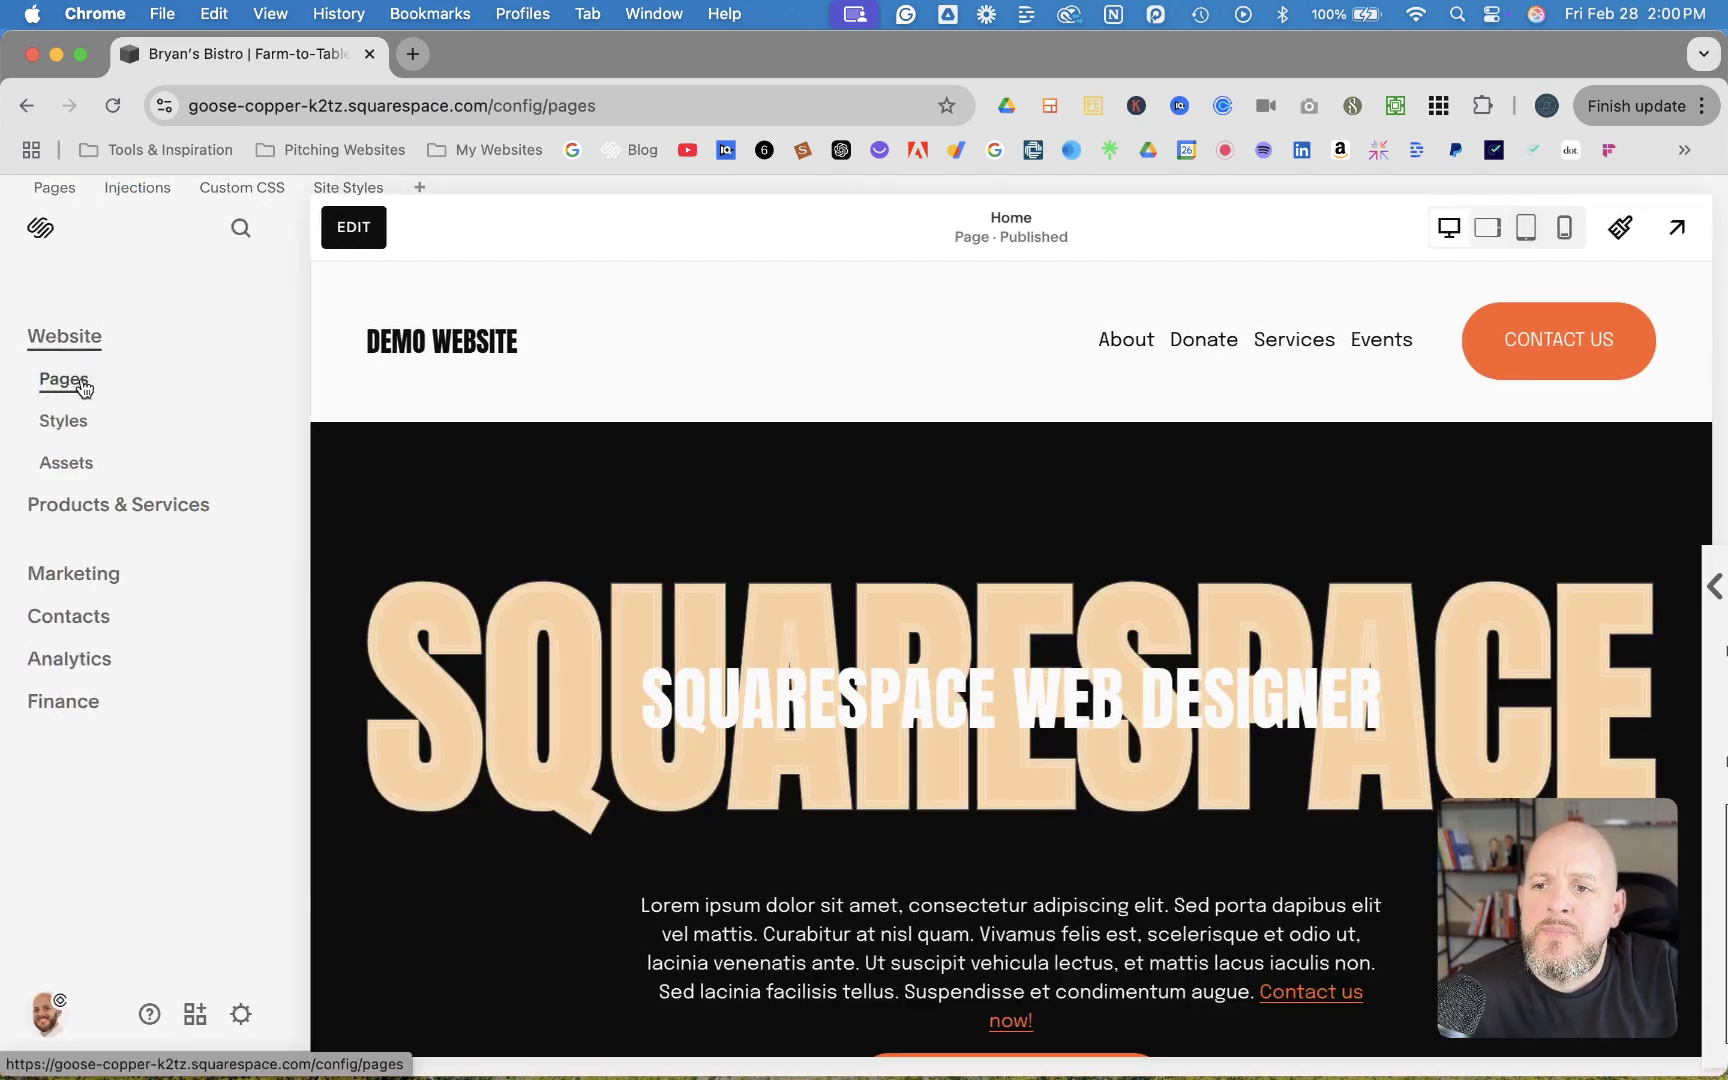
scroll(167, 494, down, 5)
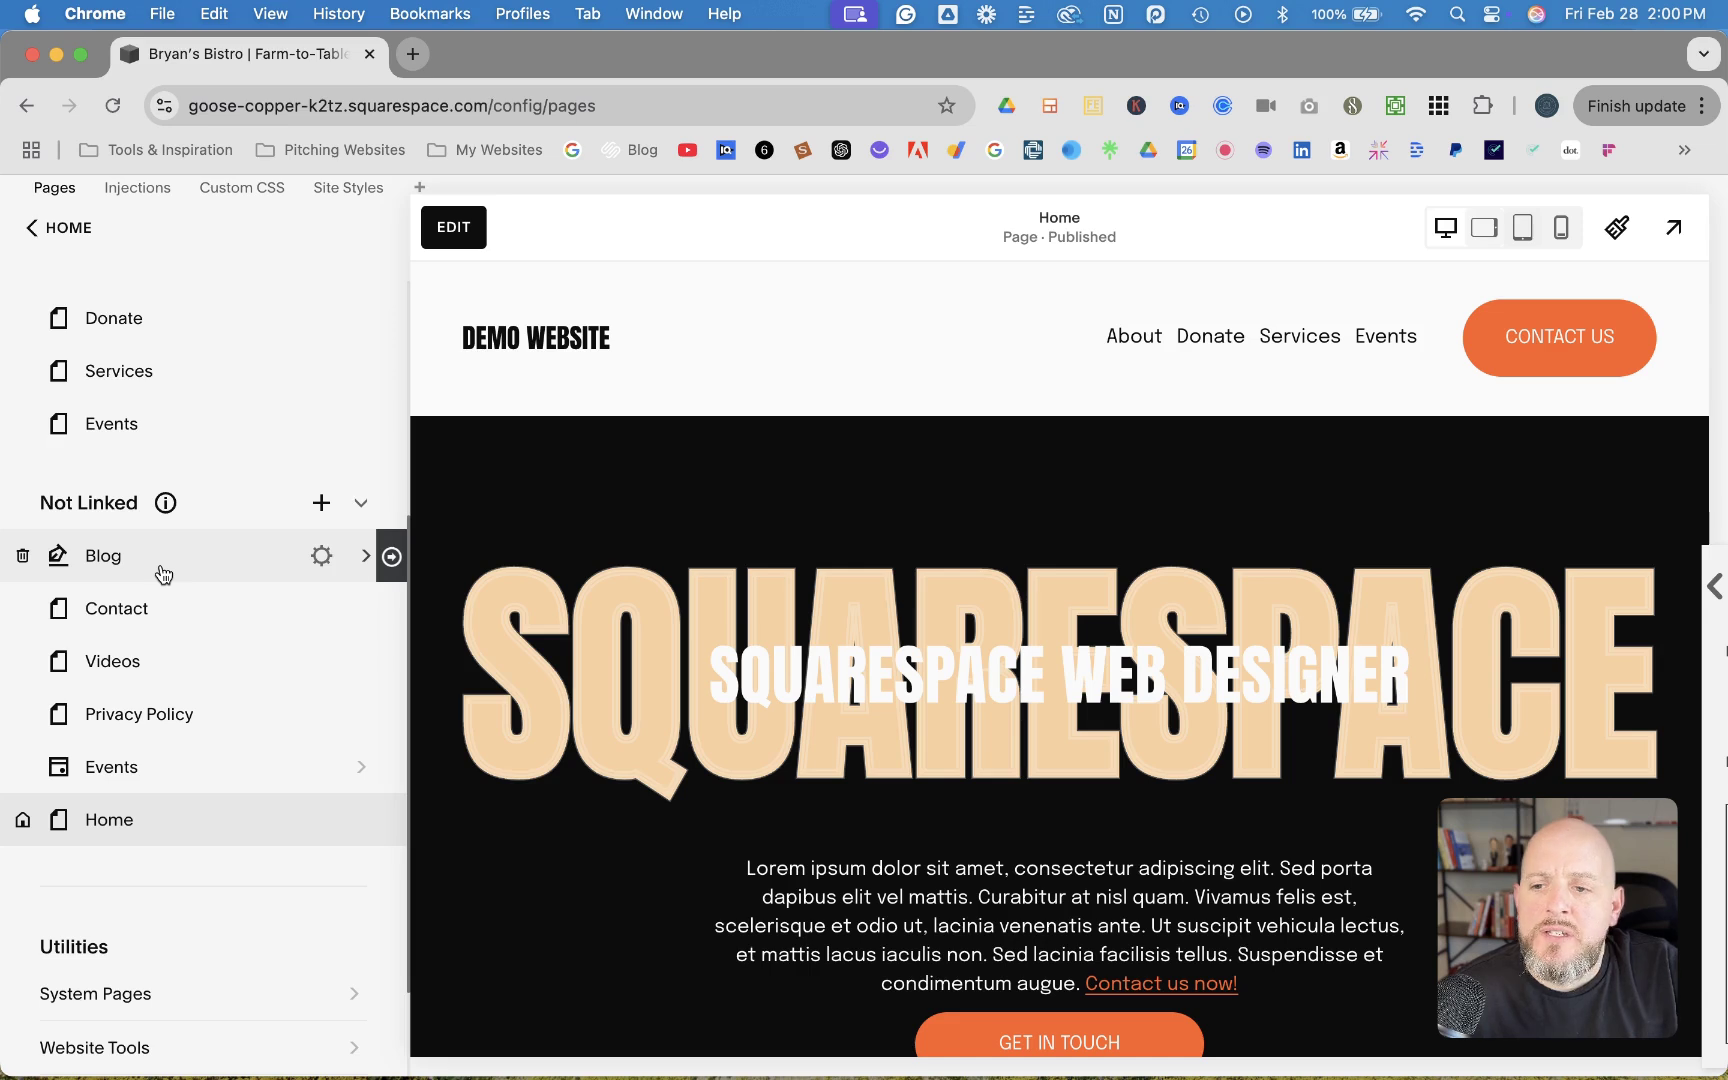
click(103, 558)
- Open Blog Post Title One from the post list and start editing it
drag(259, 679, 284, 557)
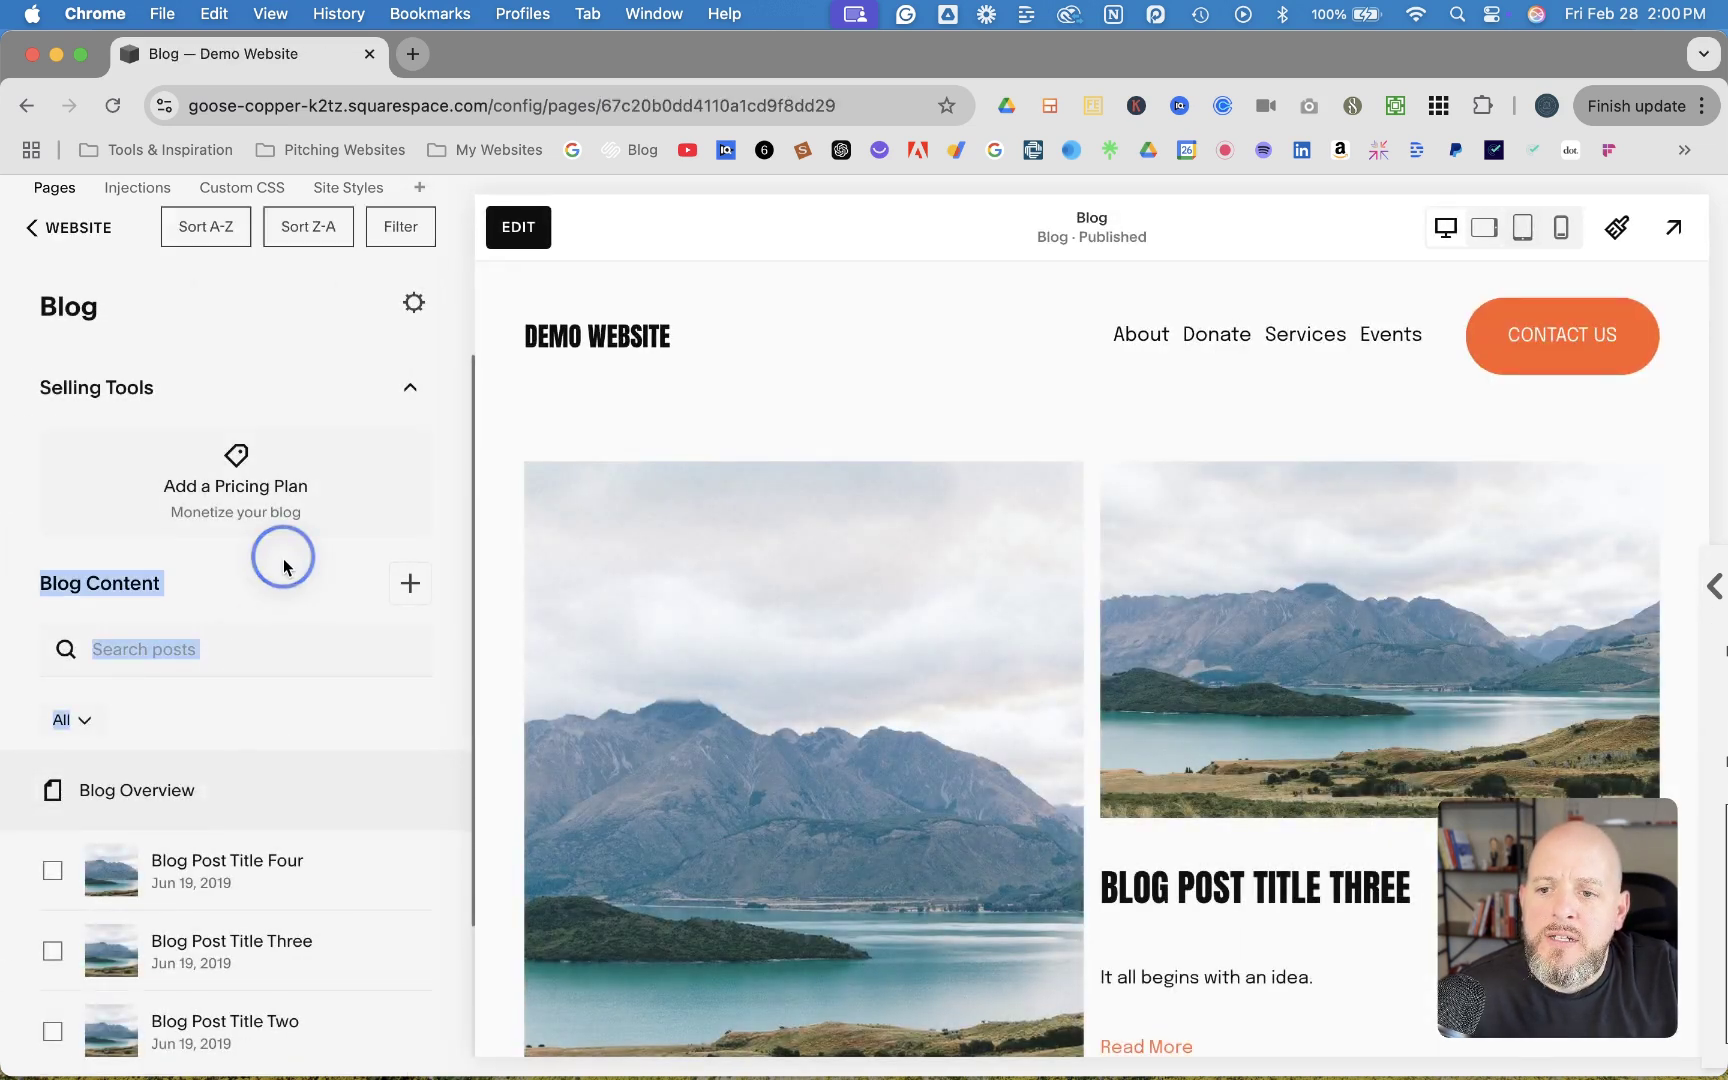
click(292, 727)
scroll(292, 728, down, 3)
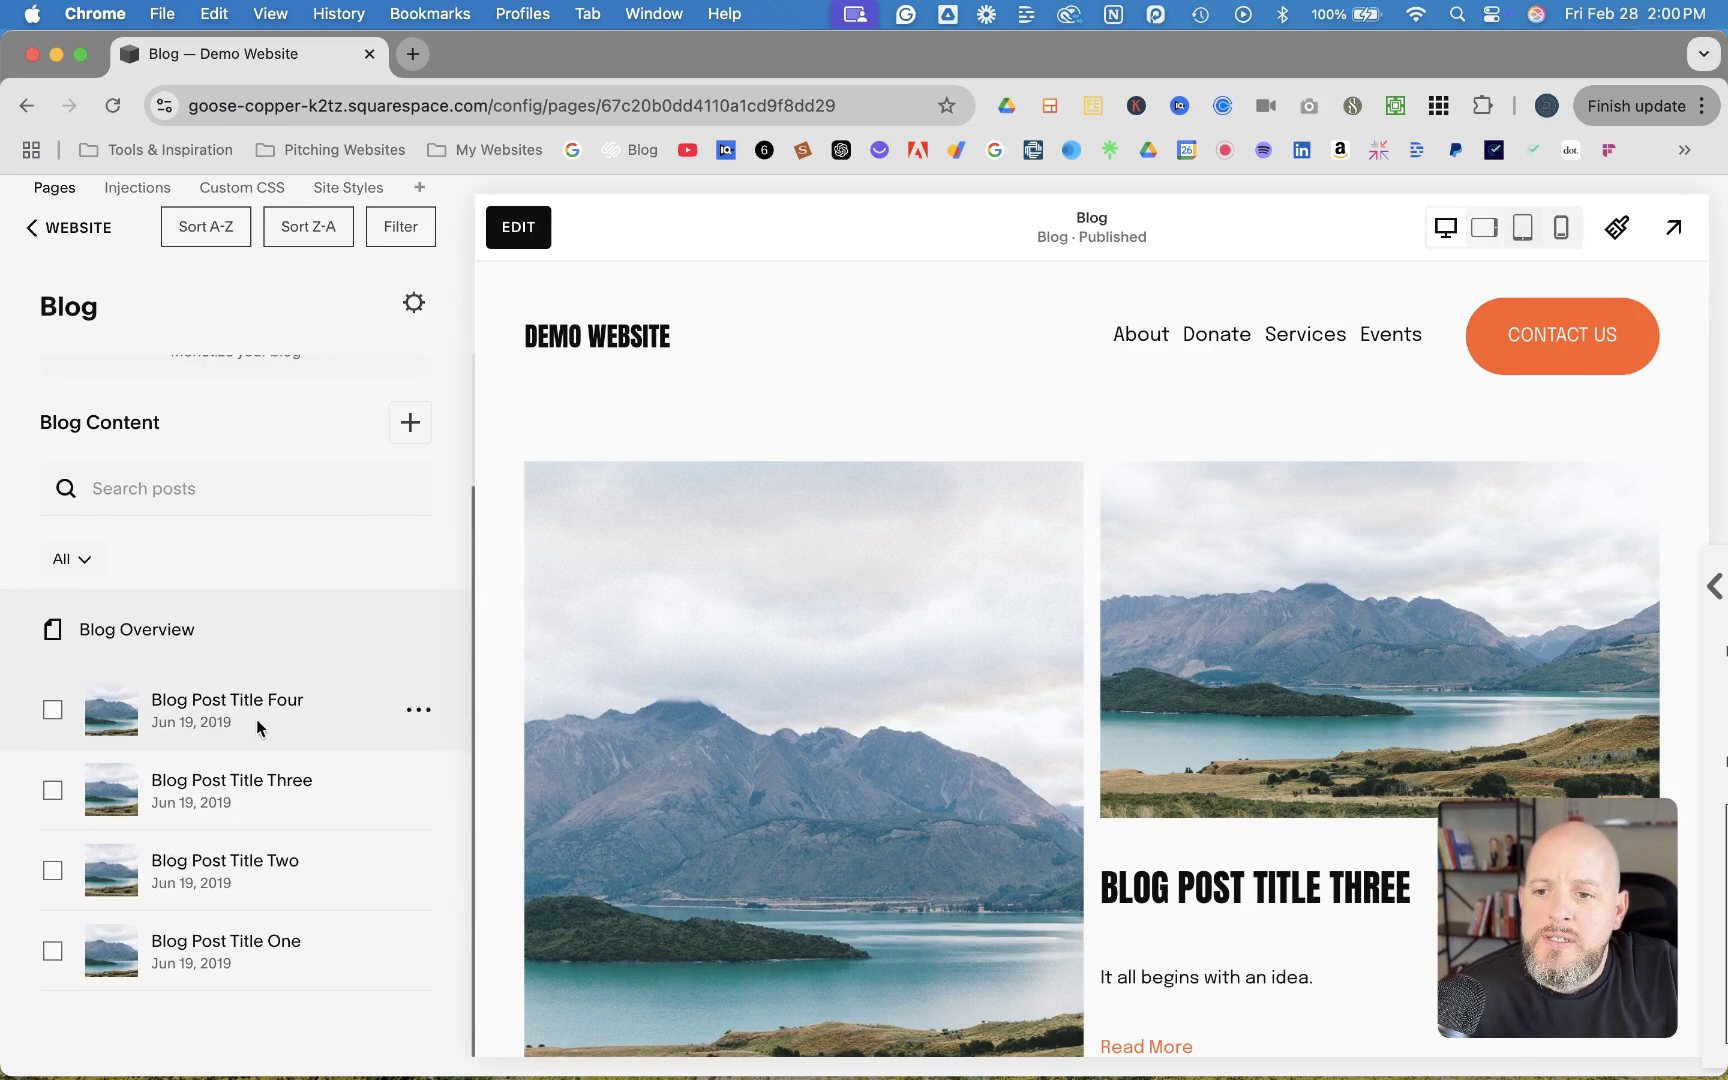
click(272, 947)
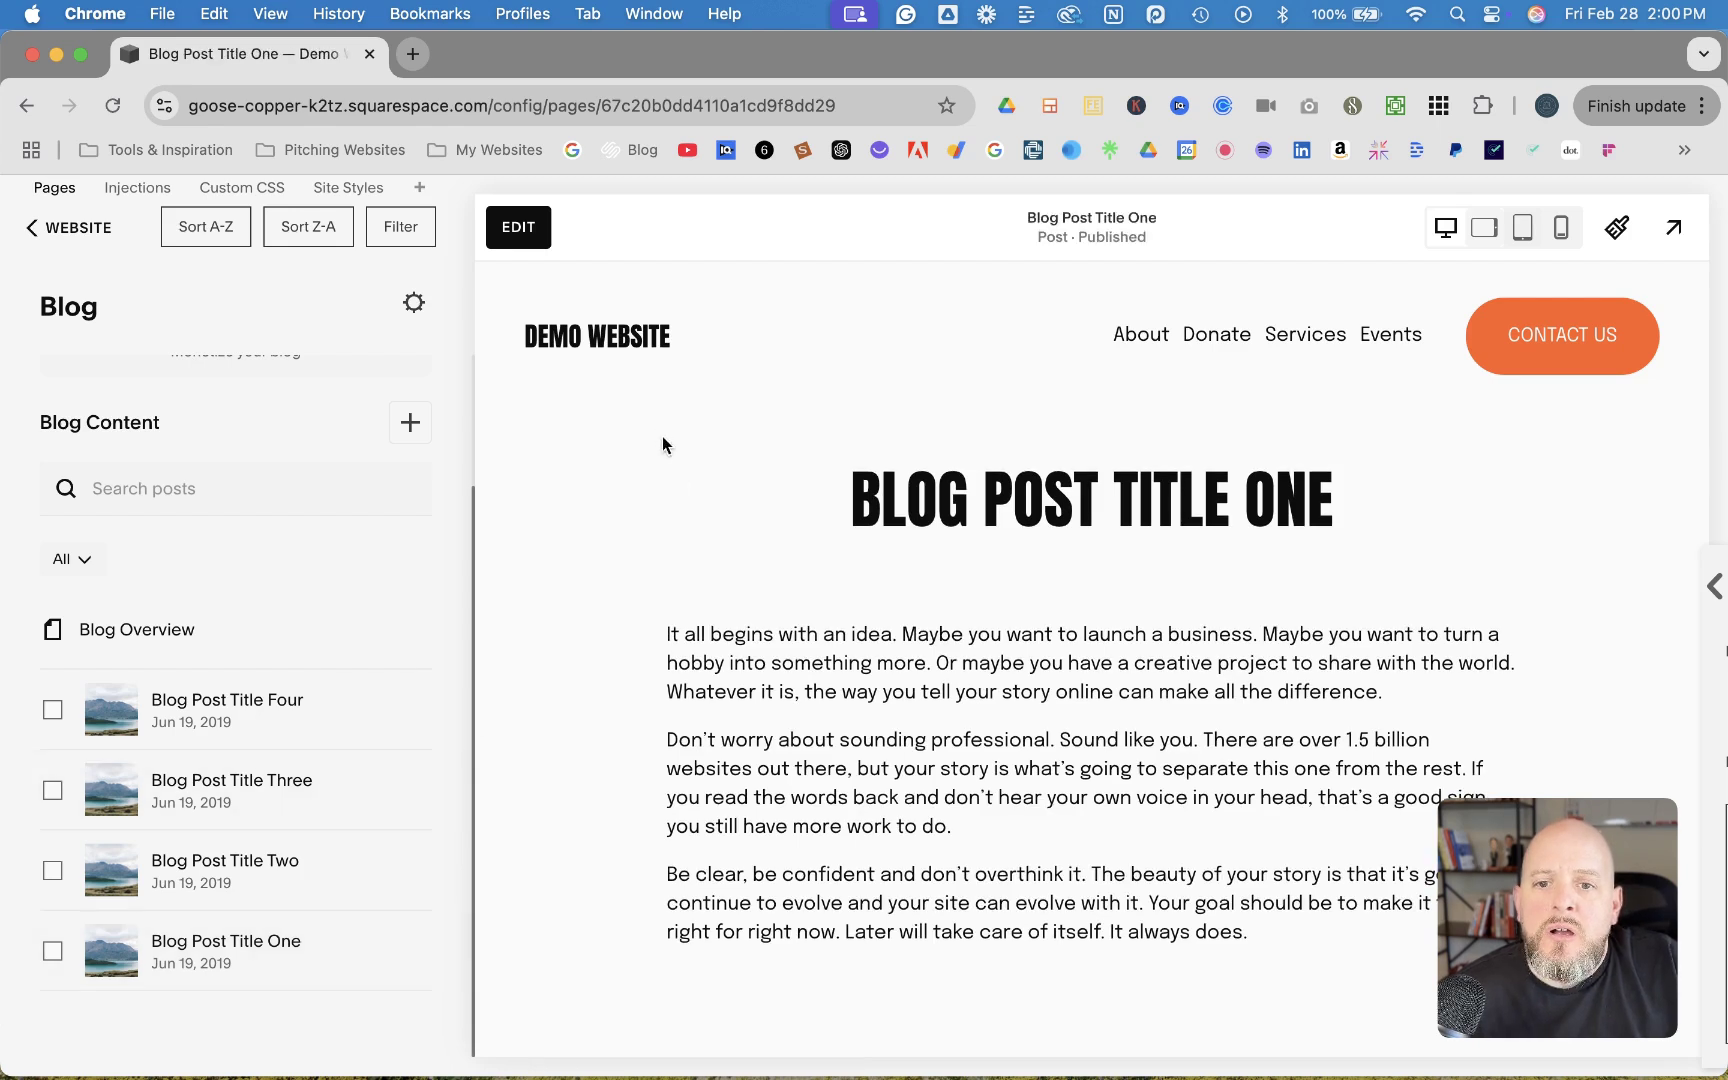
scroll(752, 486, down, 1)
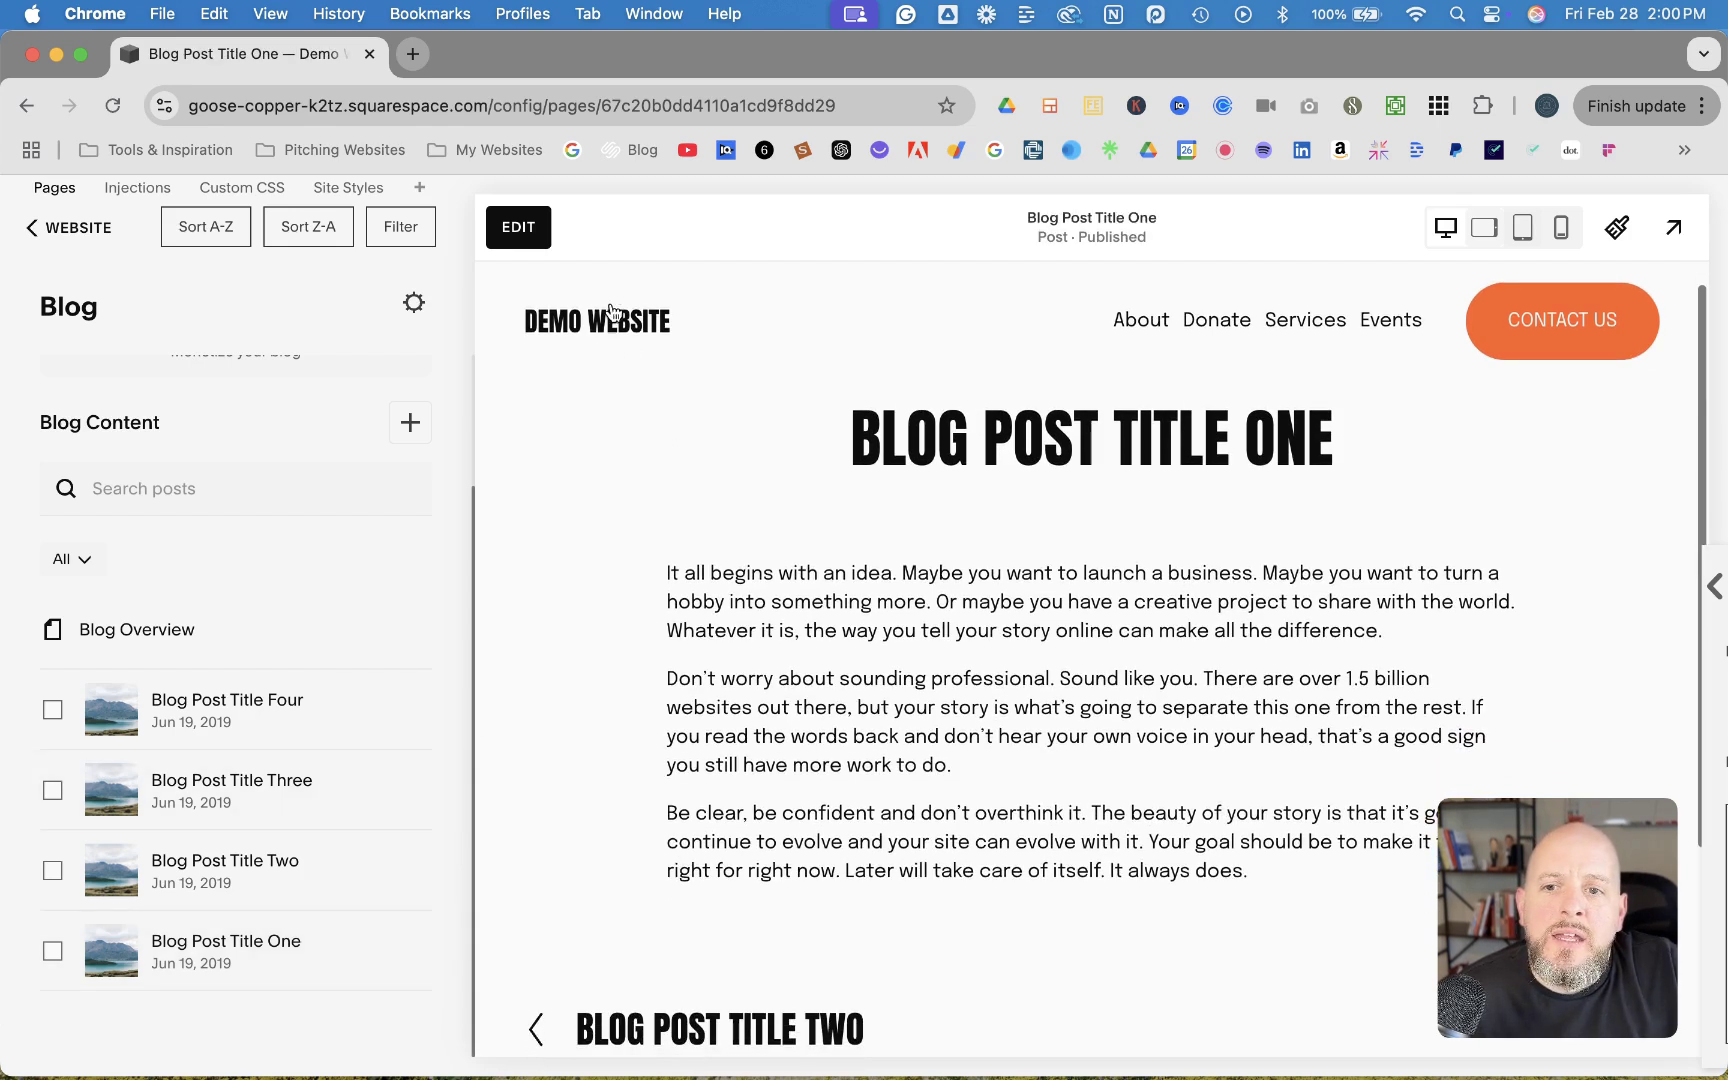
scroll(758, 751, down, 2)
scroll(758, 750, up, 3)
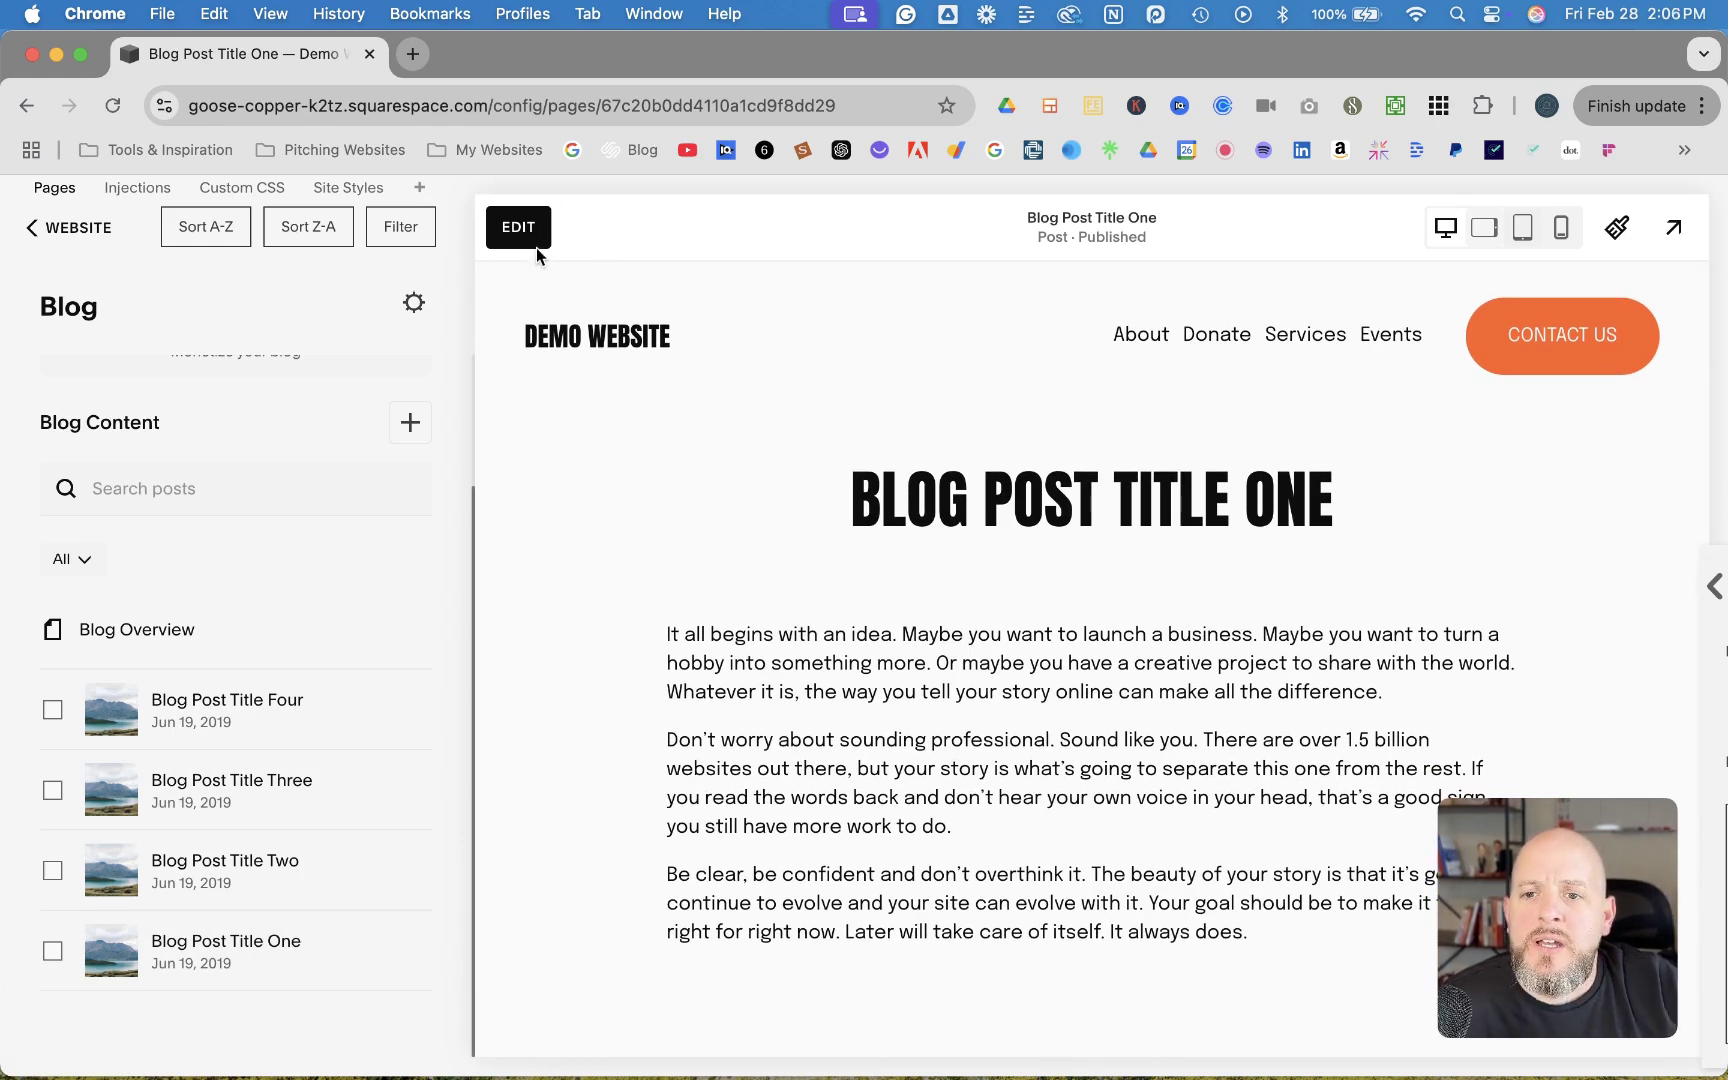
click(522, 226)
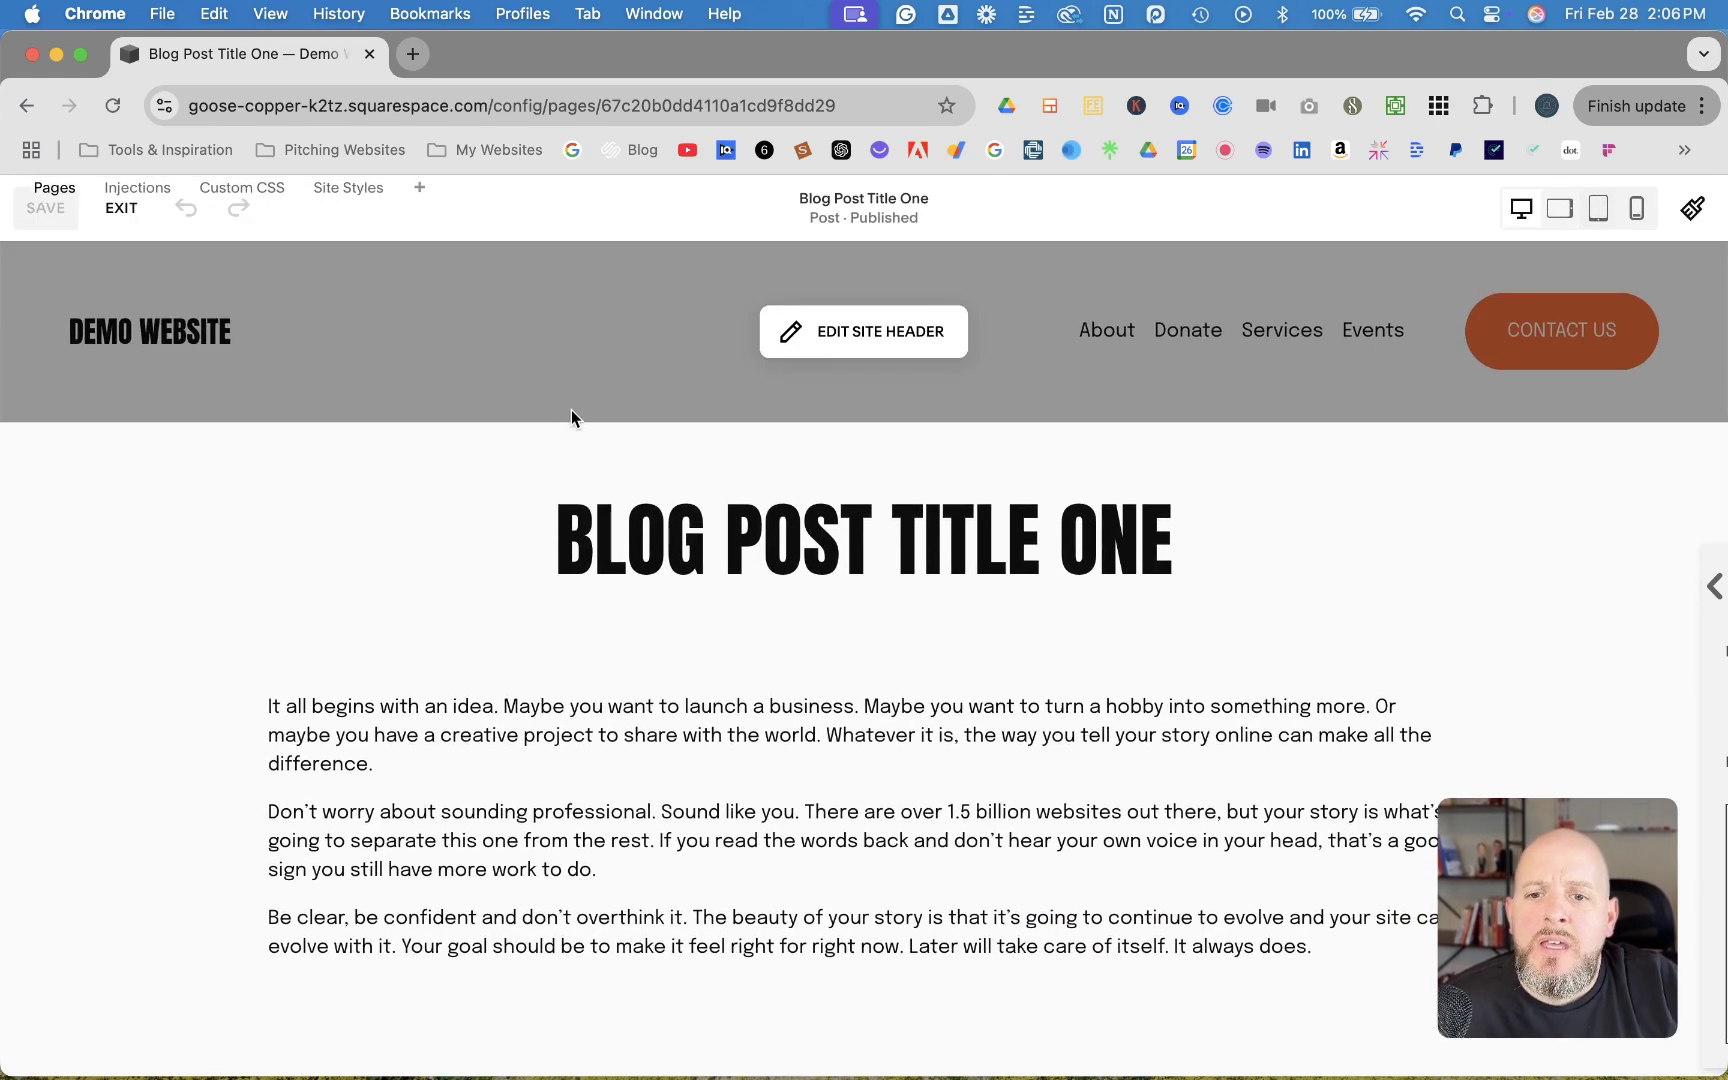
- Insert an empty image block right after the post's first paragraph
scroll(571, 410, down, 4)
scroll(571, 411, up, 1)
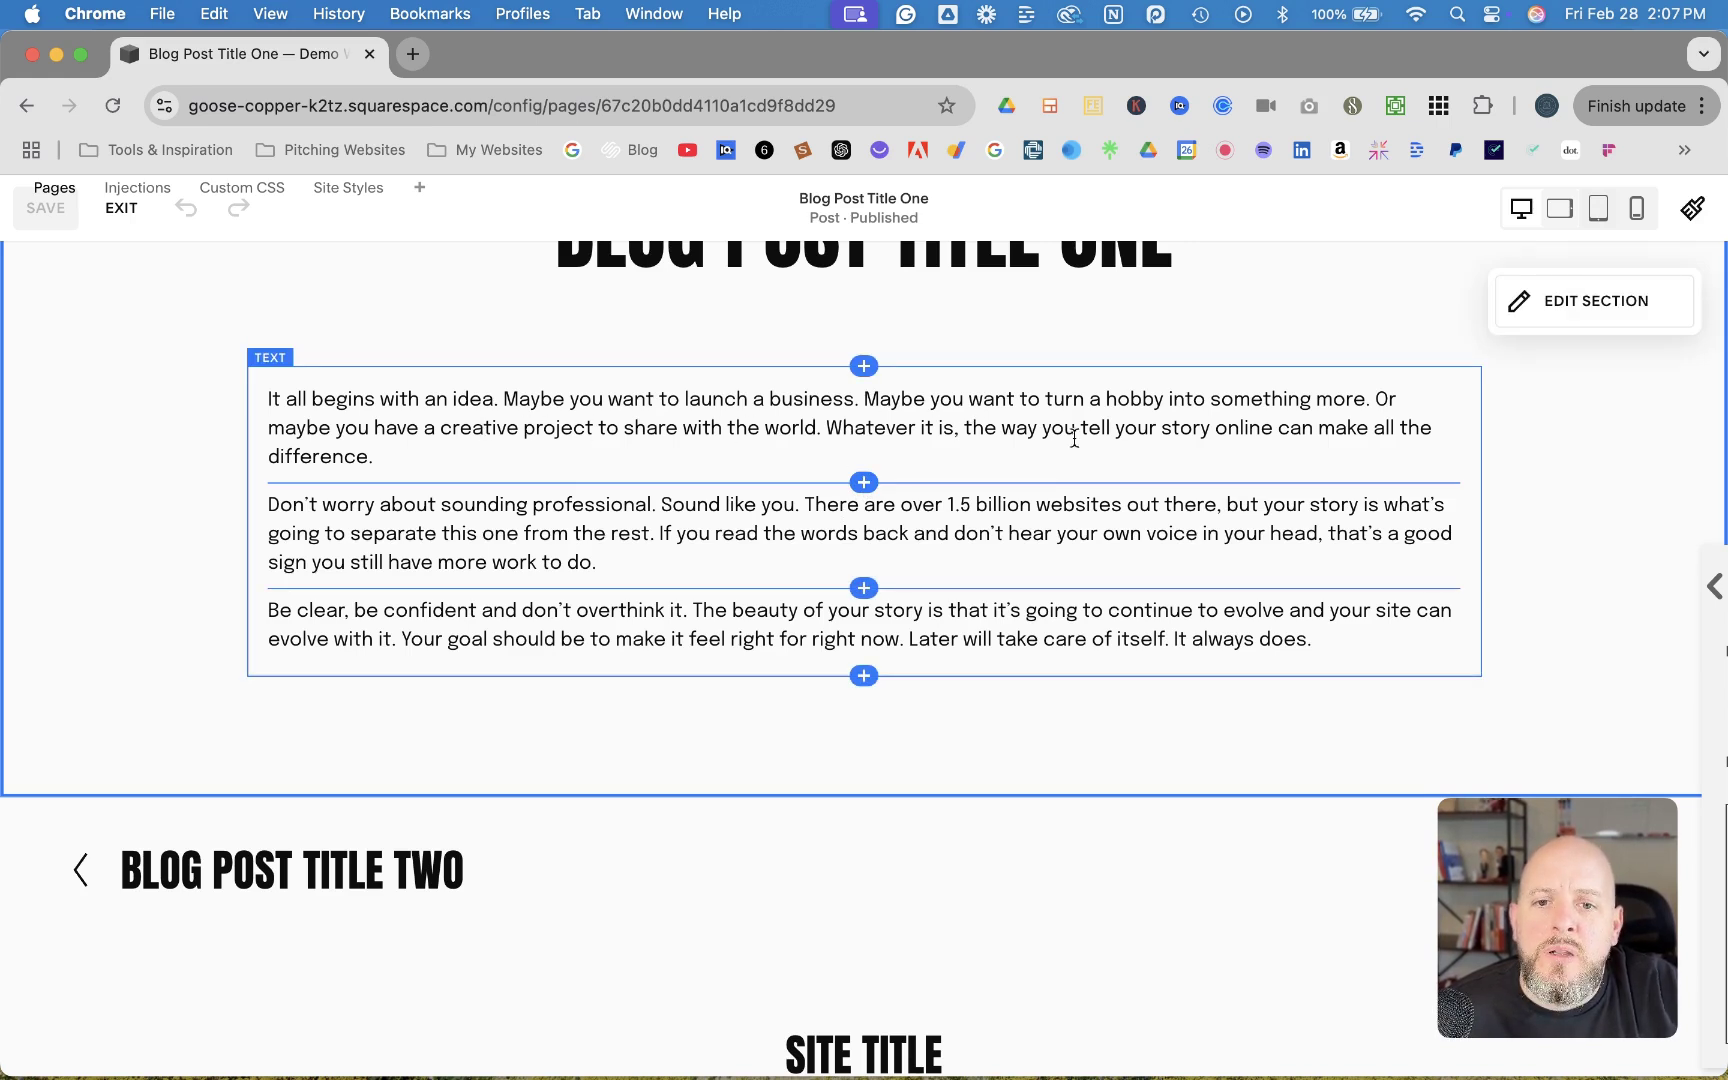
click(865, 483)
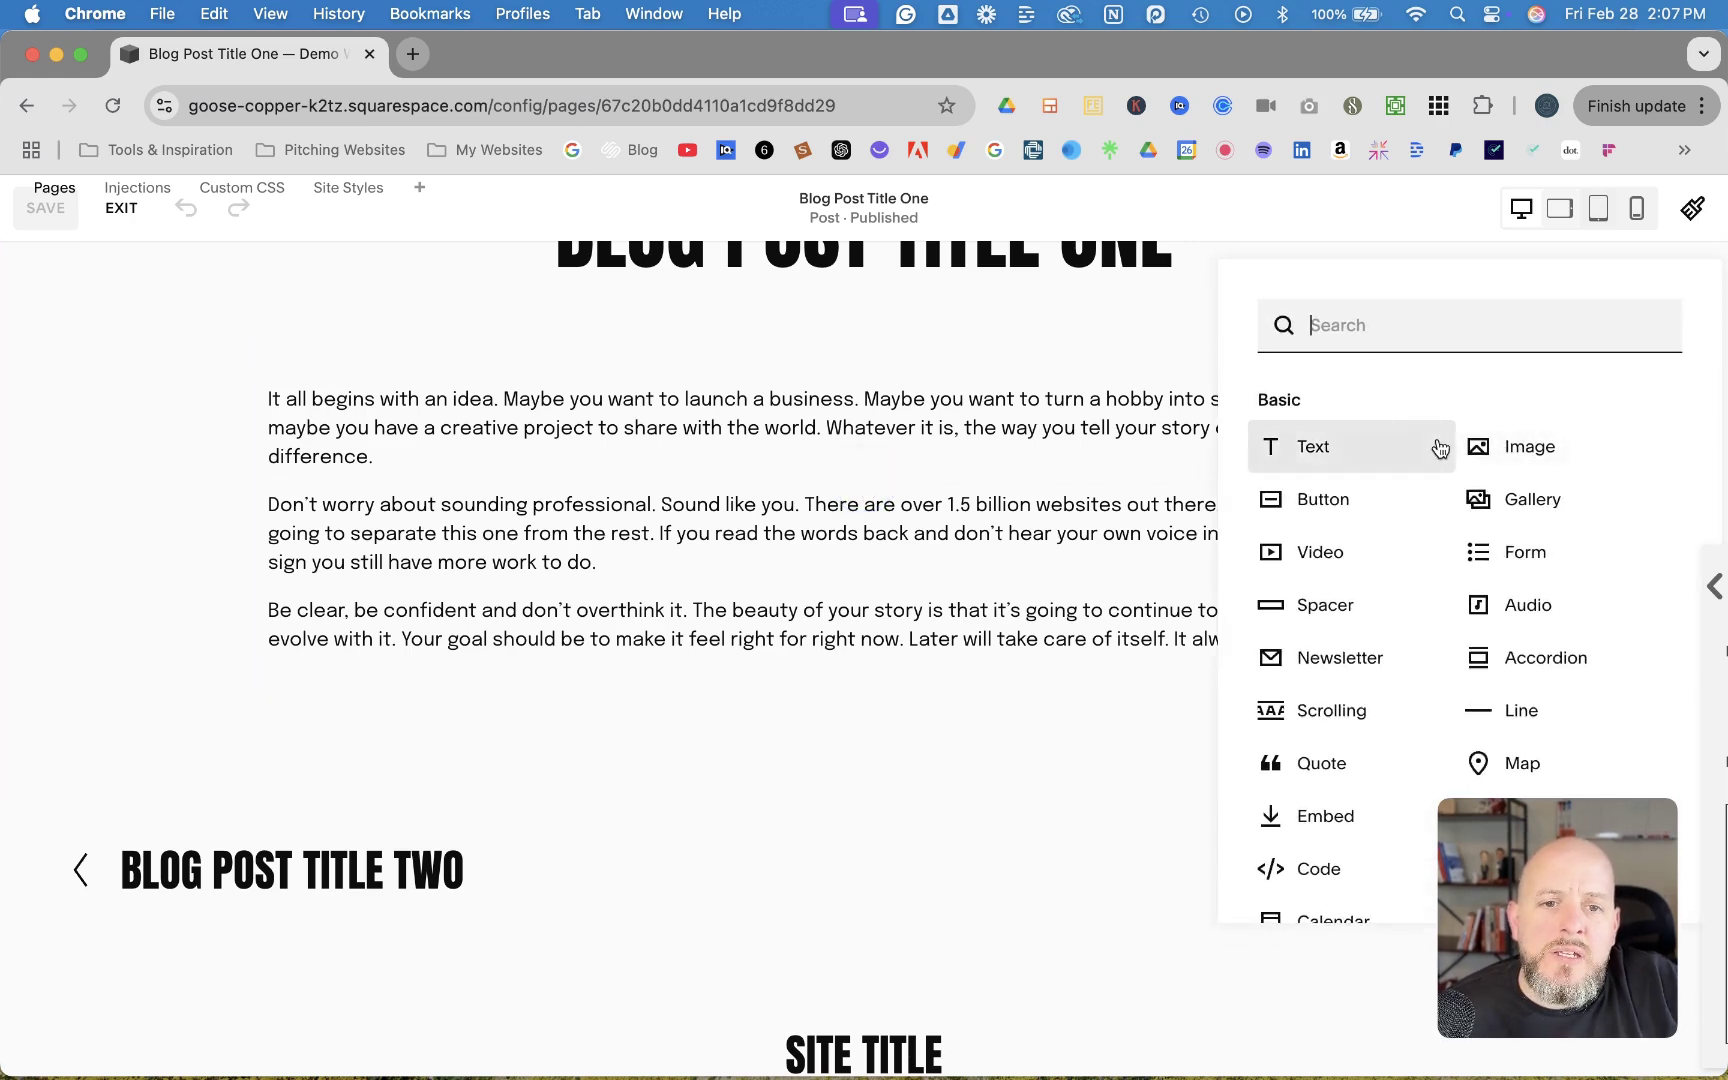
click(1527, 458)
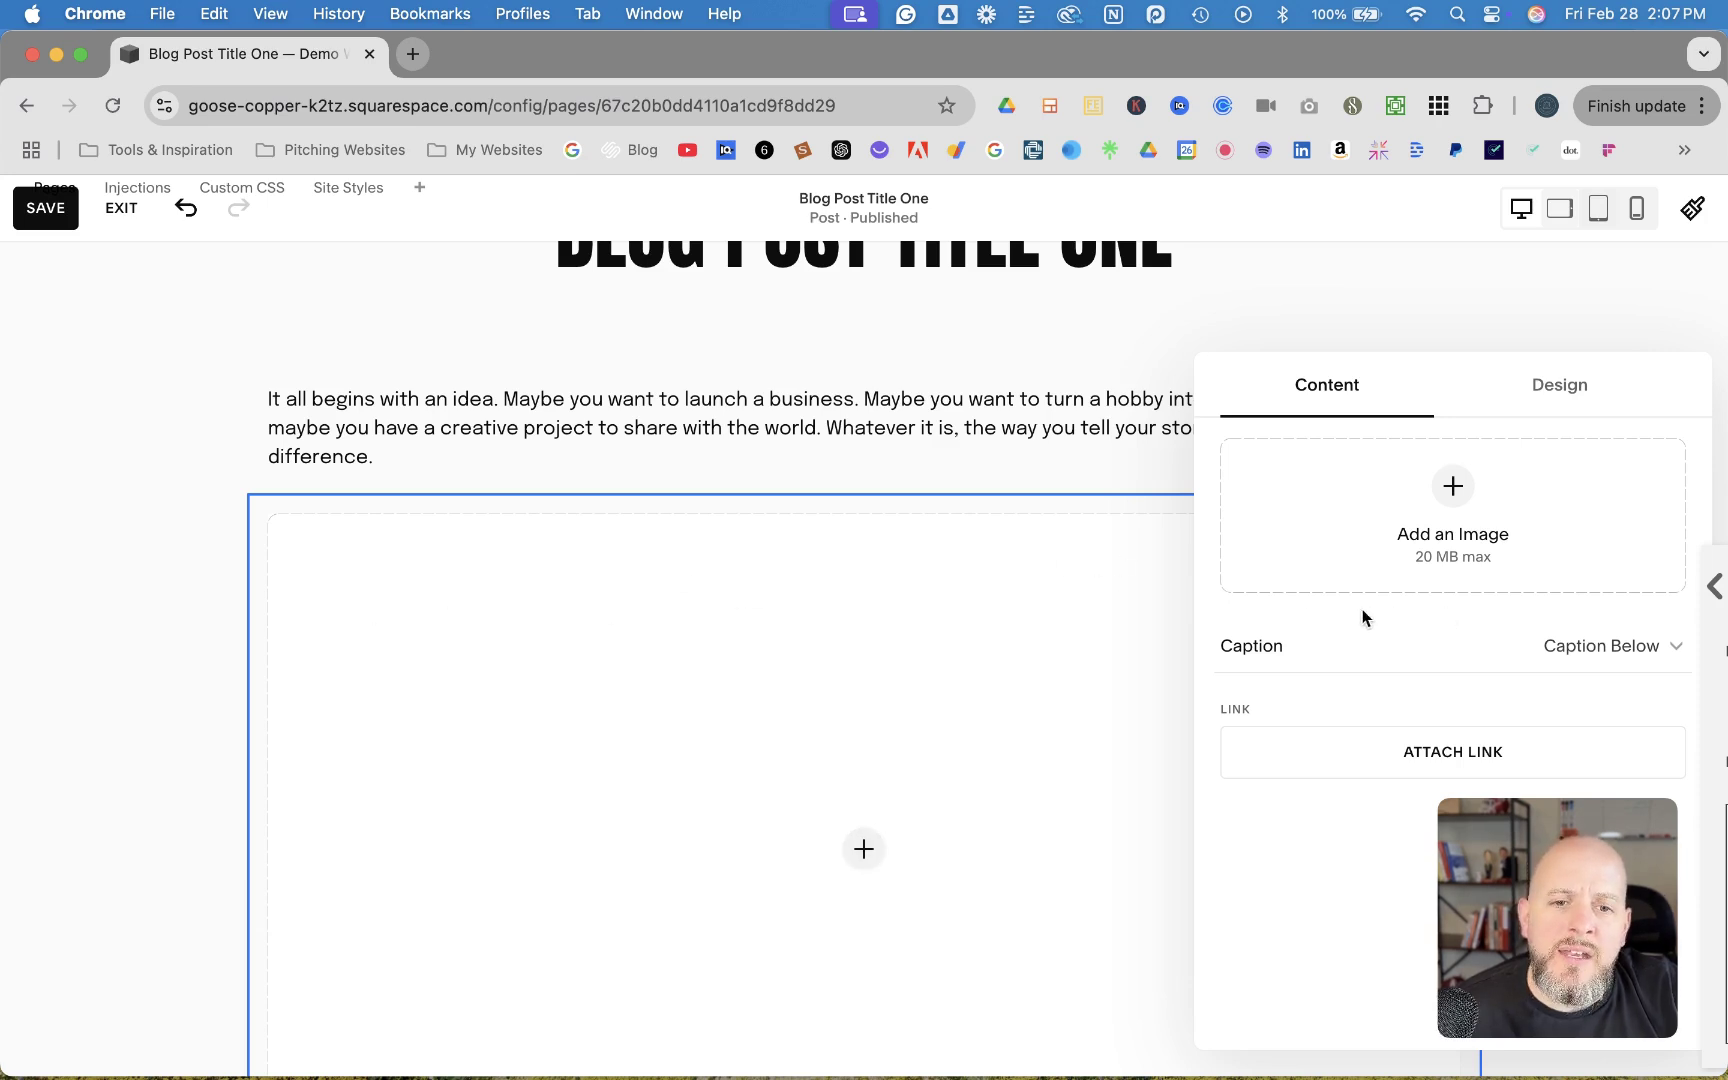
- Show the image source choices for the new block: upload, library, stock images, or mobile
scroll(1035, 646, down, 3)
scroll(1036, 645, down, 5)
scroll(1035, 646, up, 6)
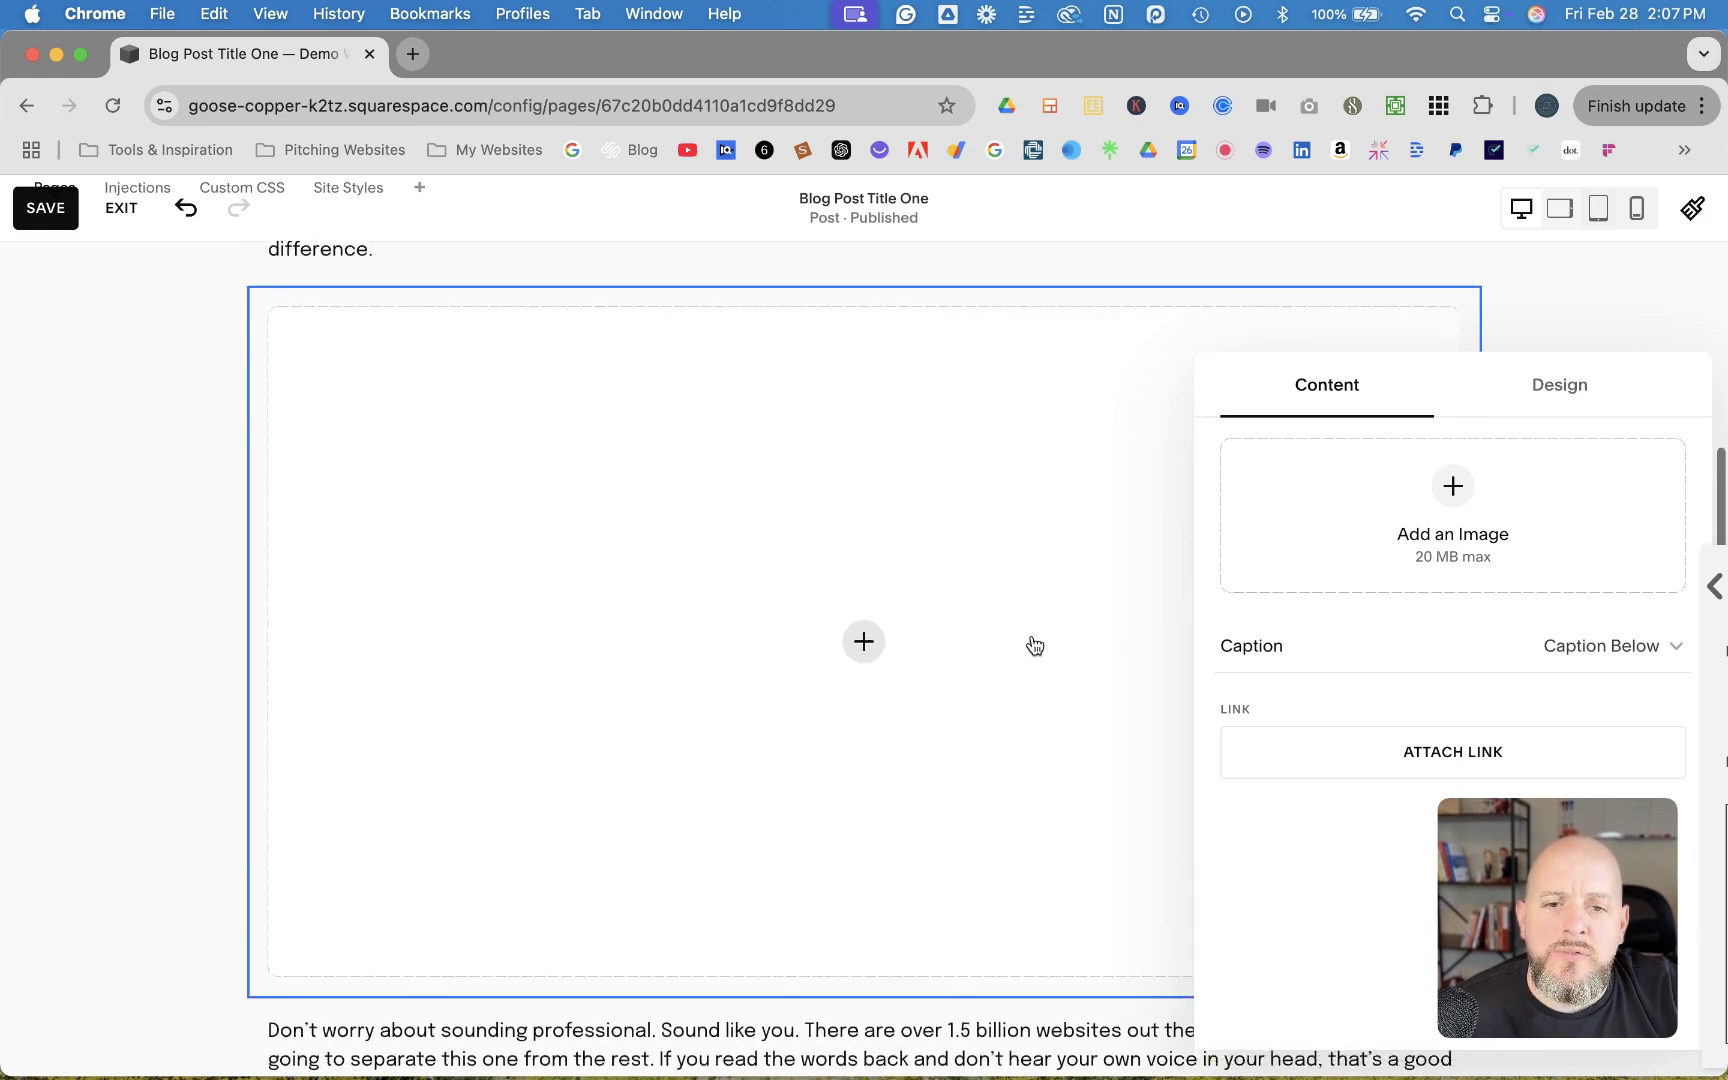
scroll(1036, 646, down, 1)
scroll(1036, 645, up, 2)
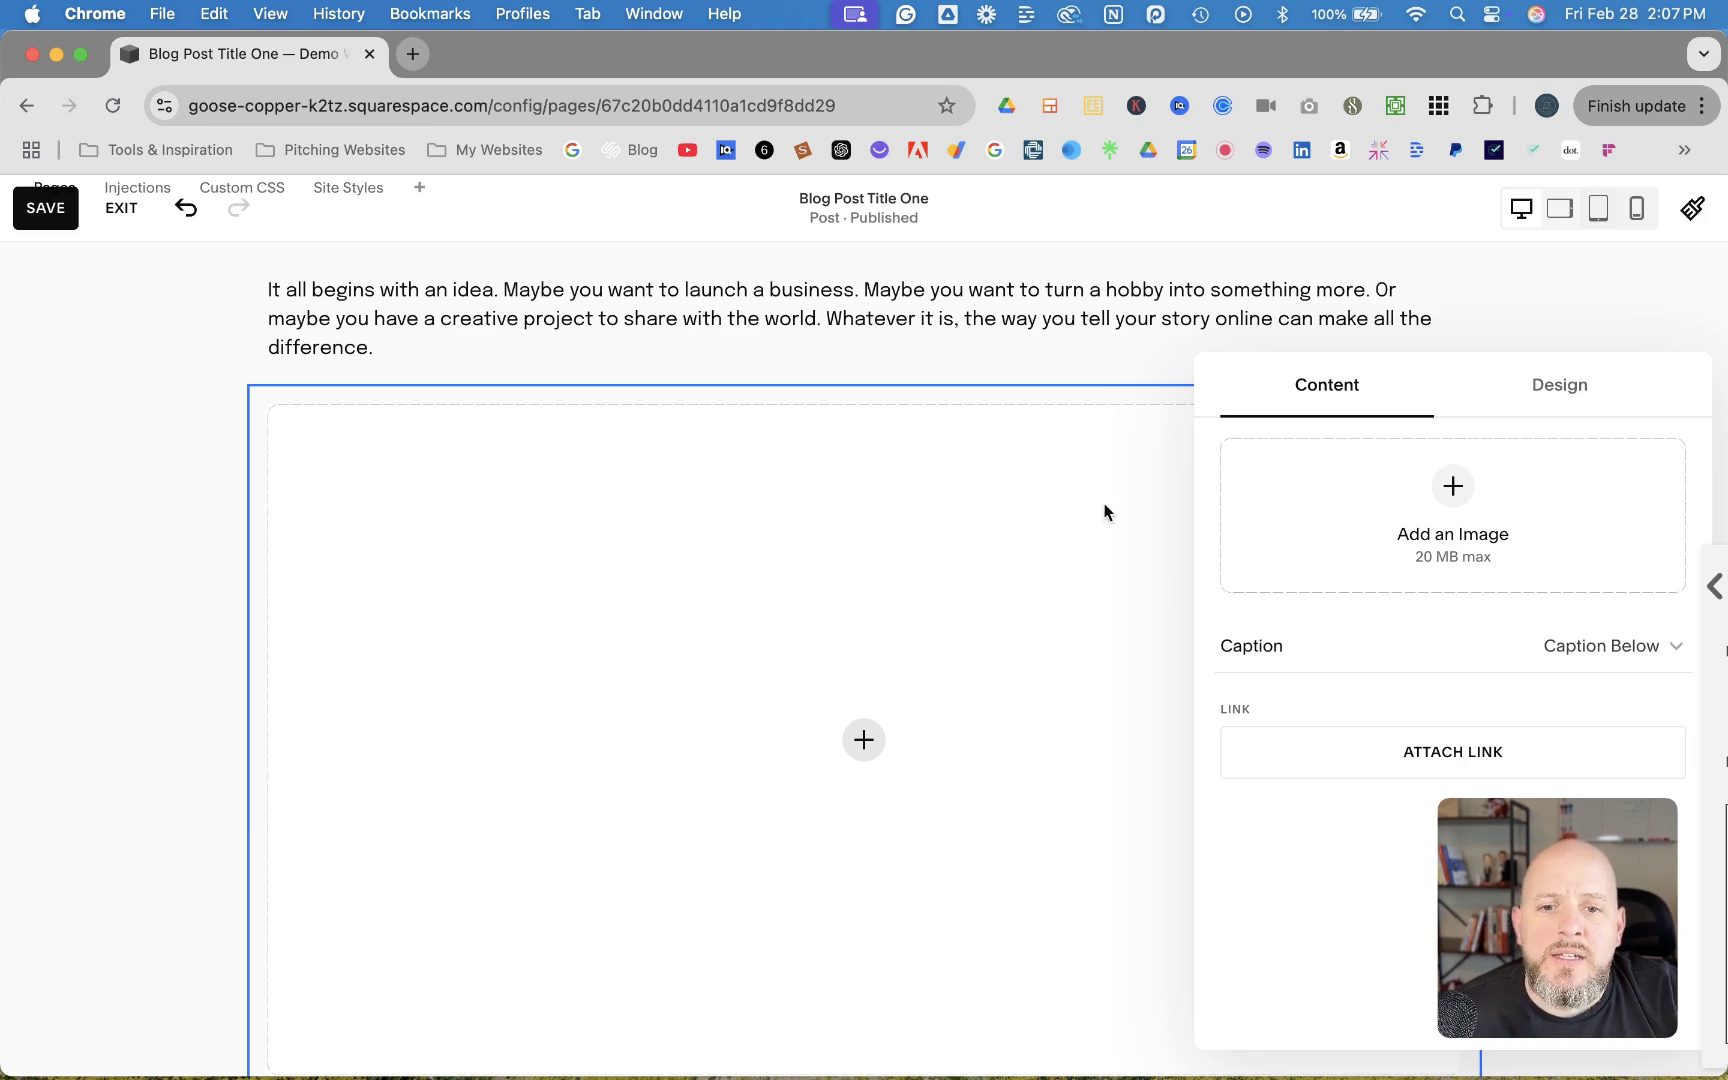
click(1456, 487)
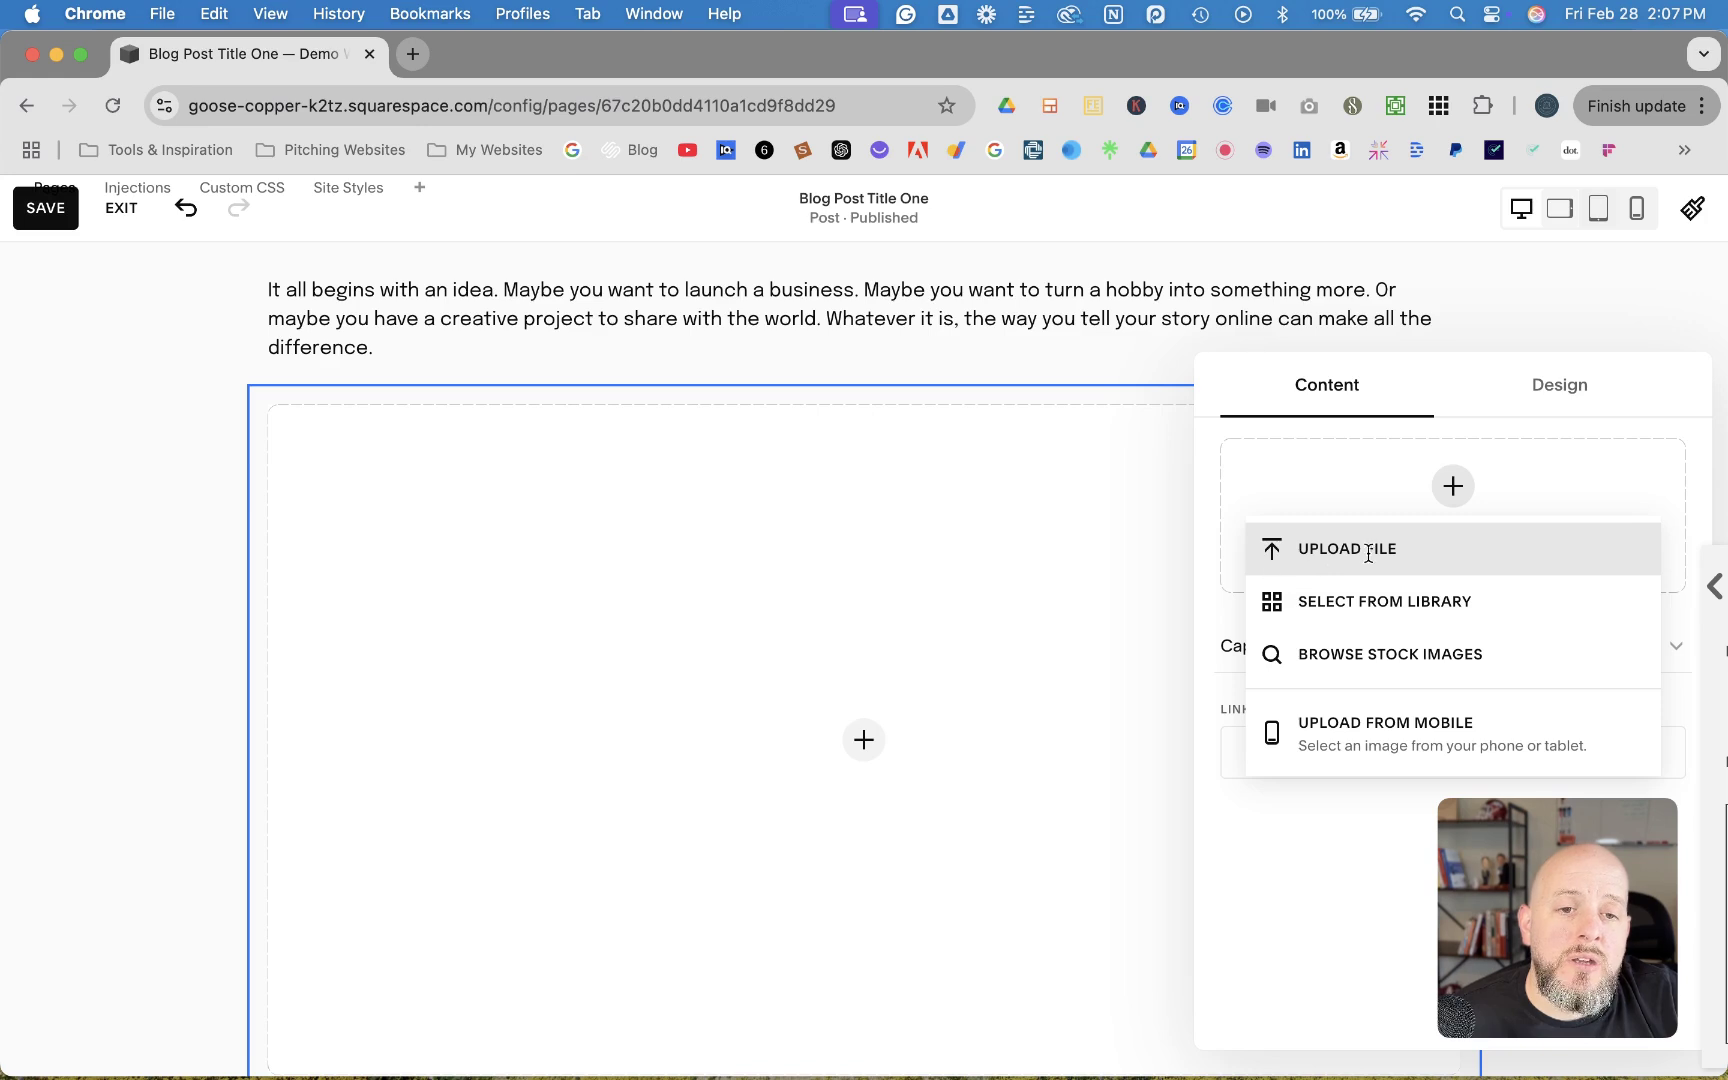
- Add the Unsplash stock photo of the pink-jacketed hiker on a snowy slope to the block
click(1382, 654)
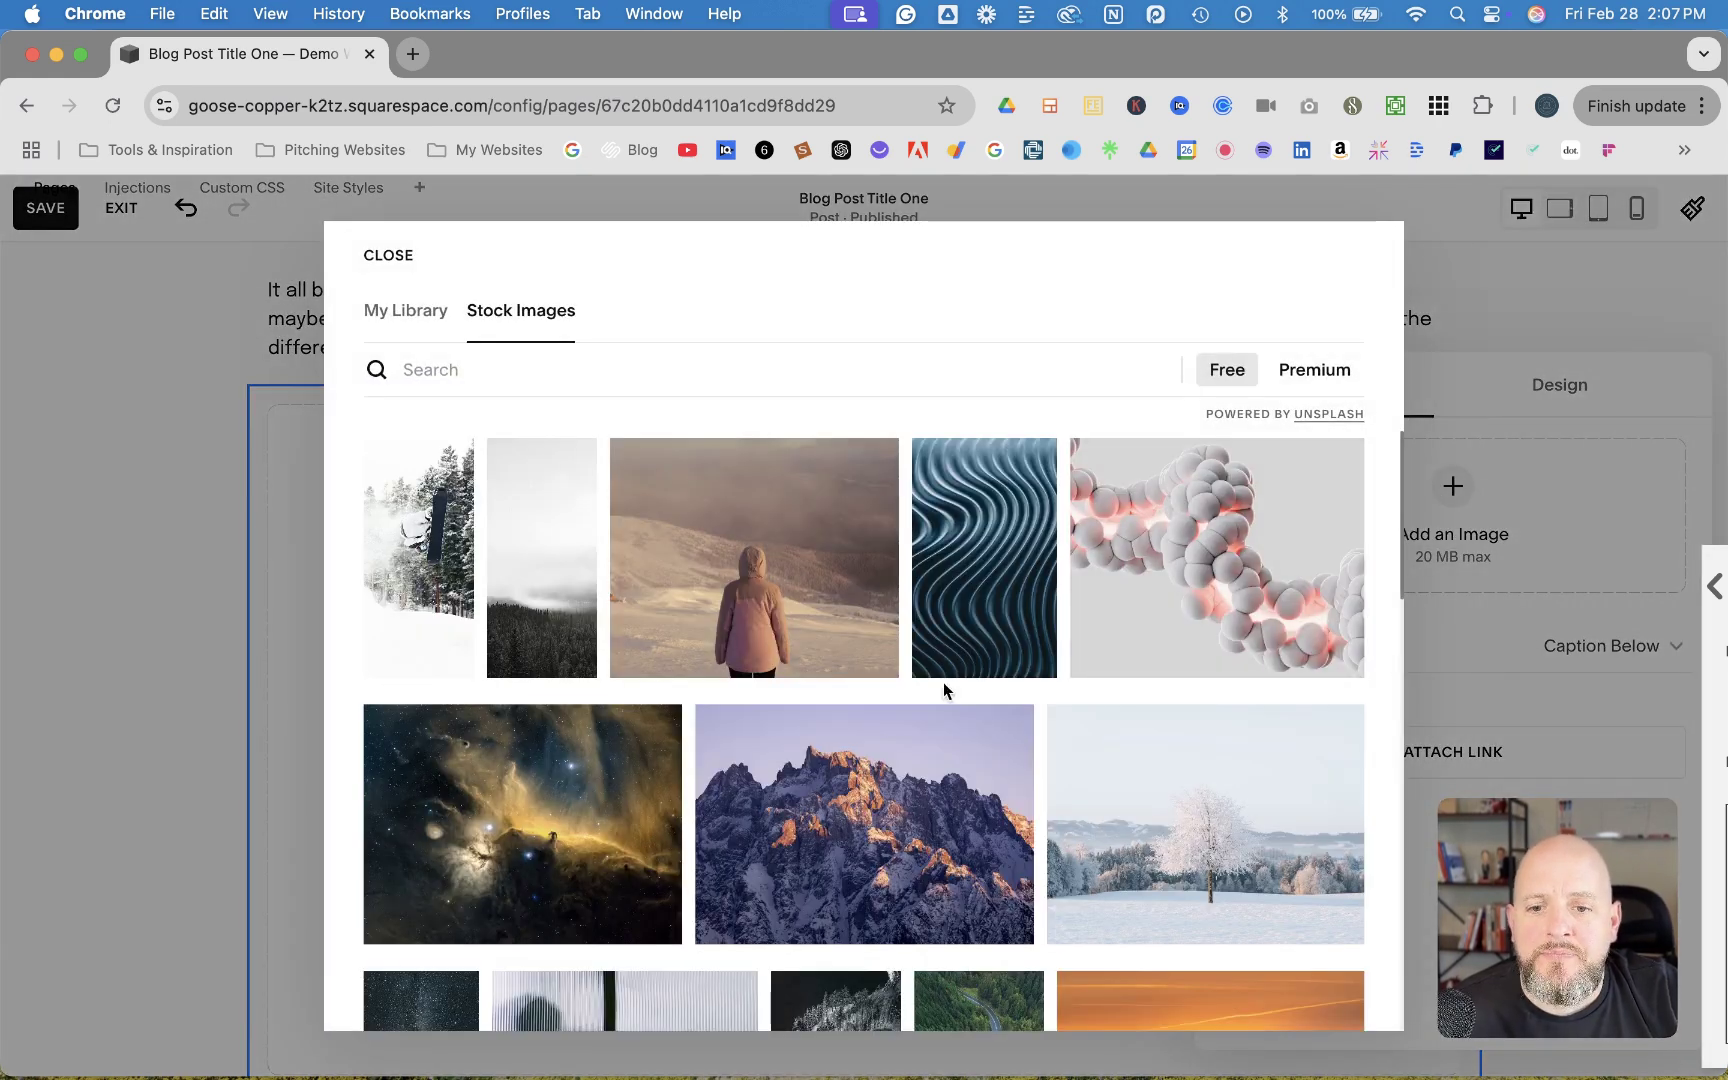
click(756, 566)
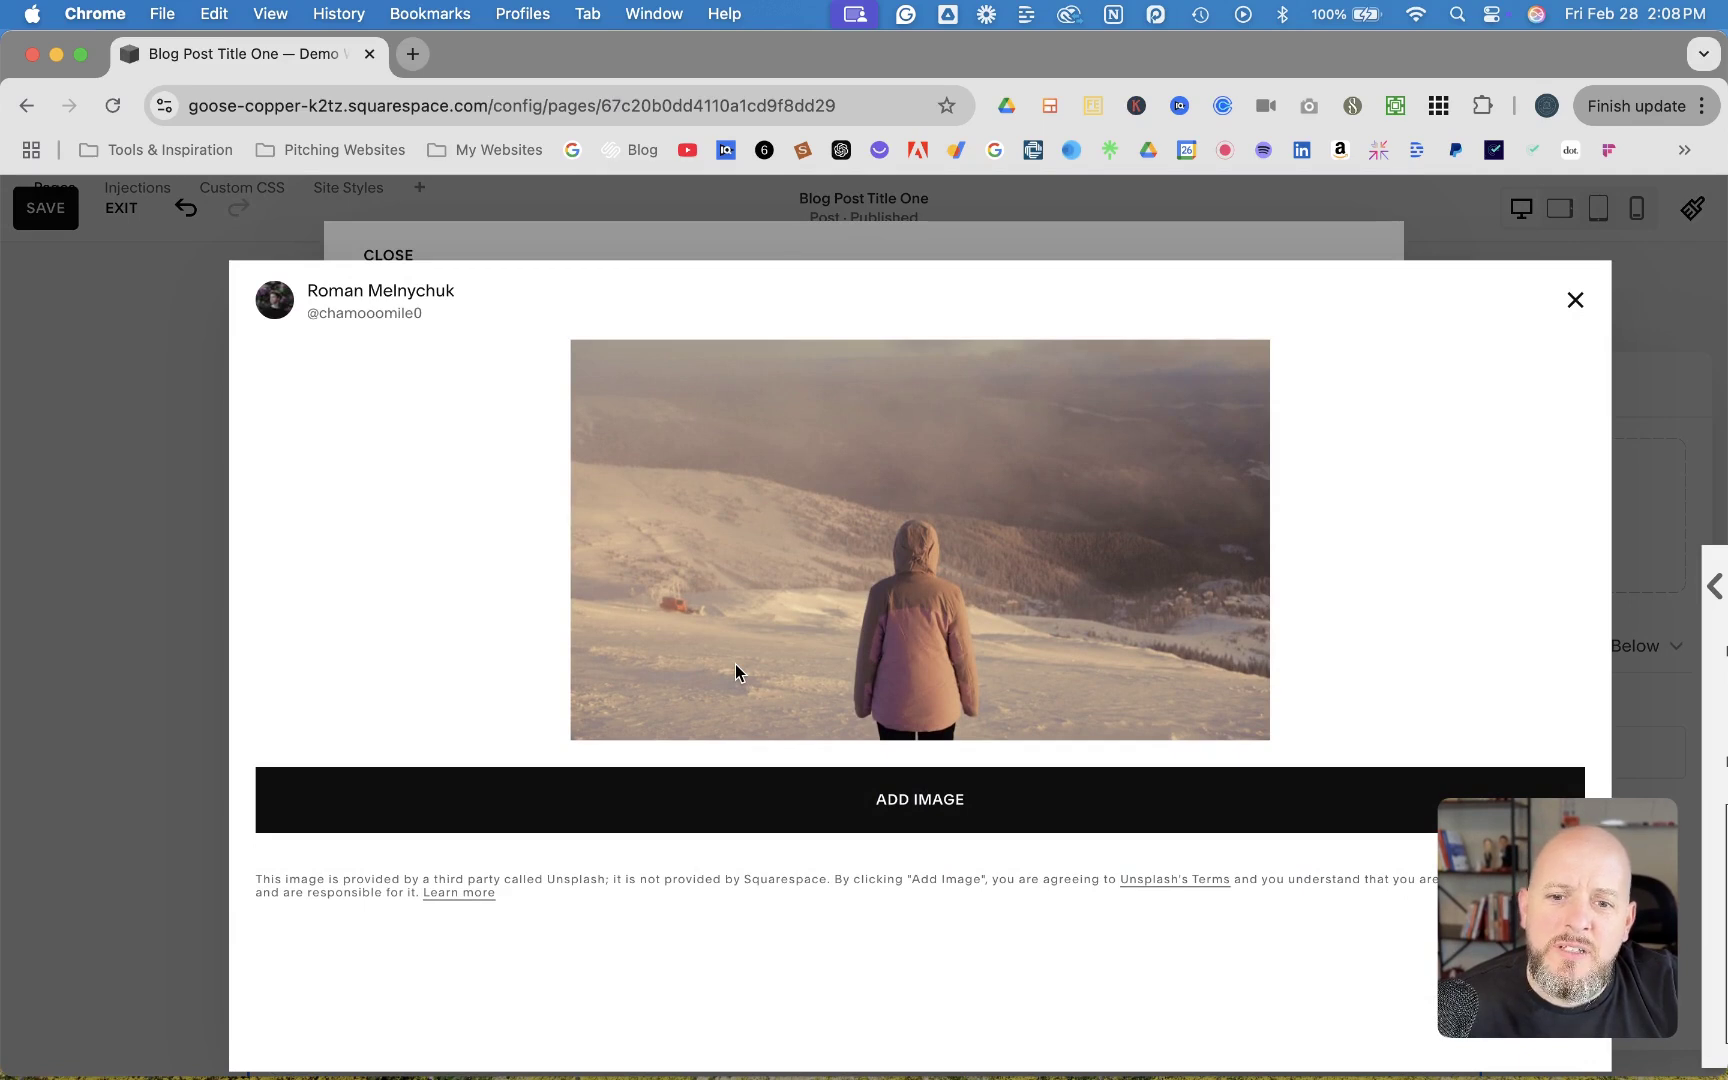
click(855, 795)
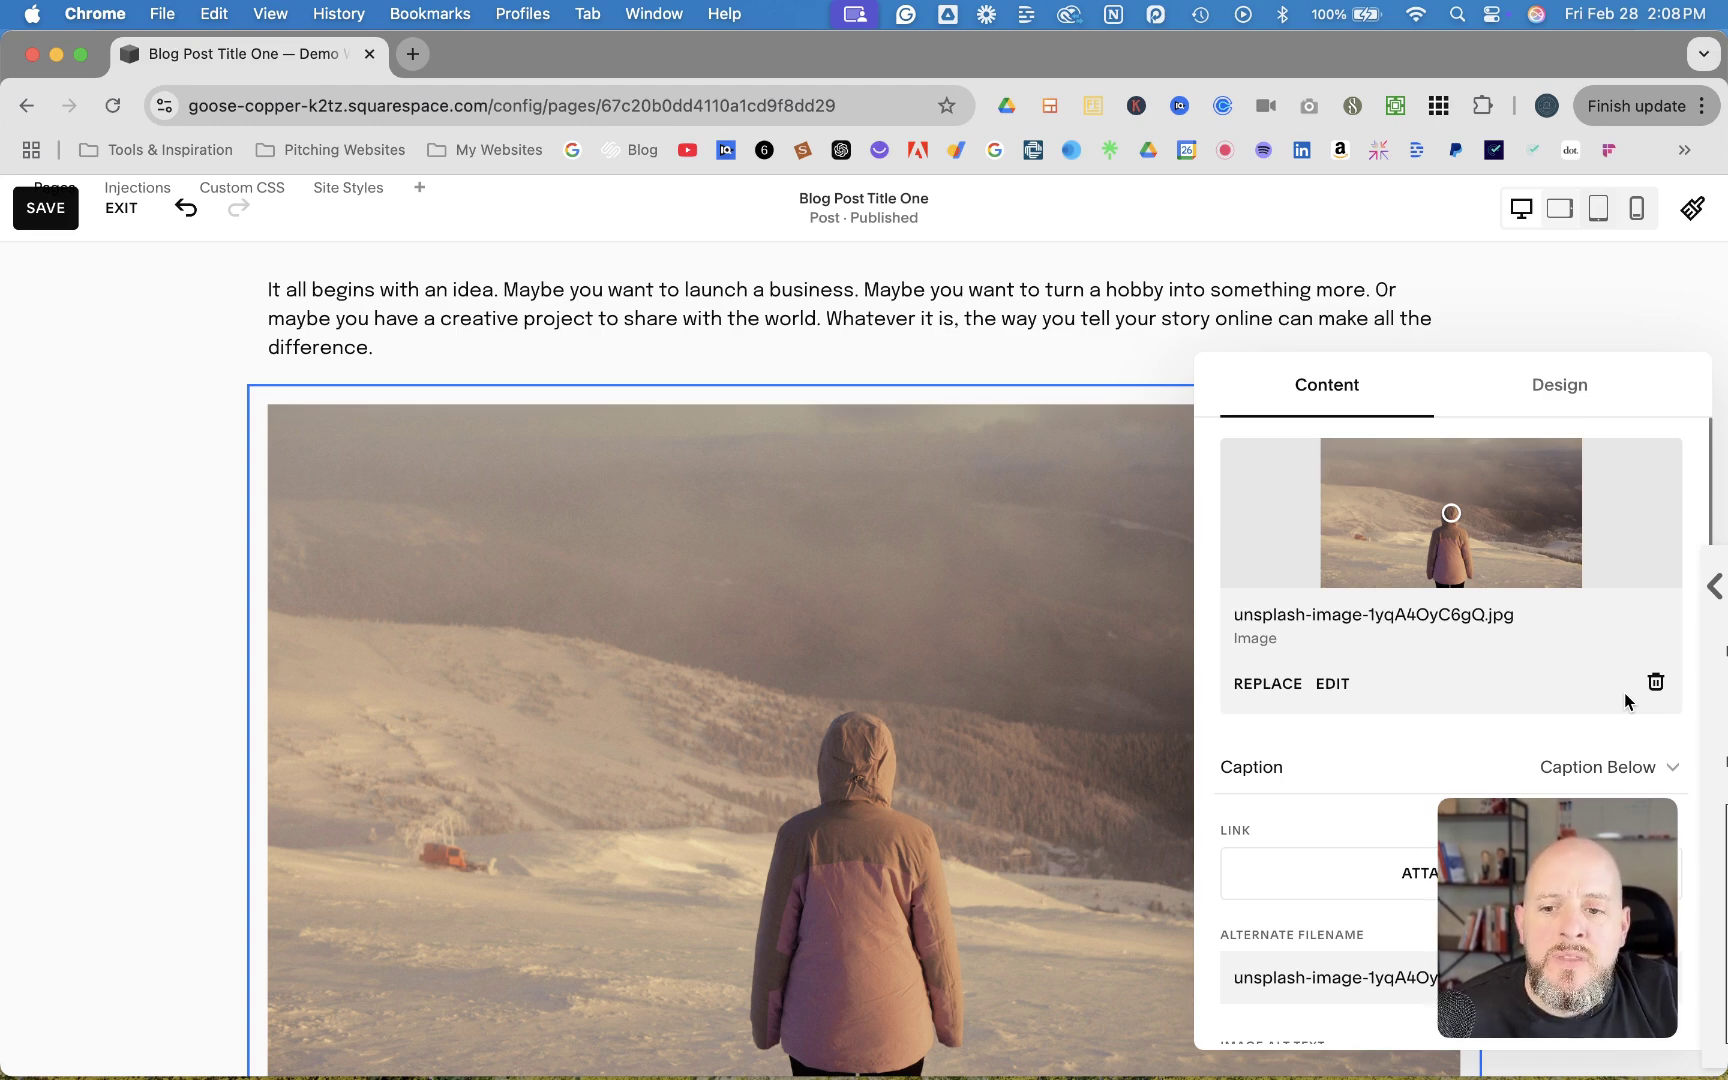
- Set the hillside photo's Caption option to Off
click(1670, 765)
click(1347, 714)
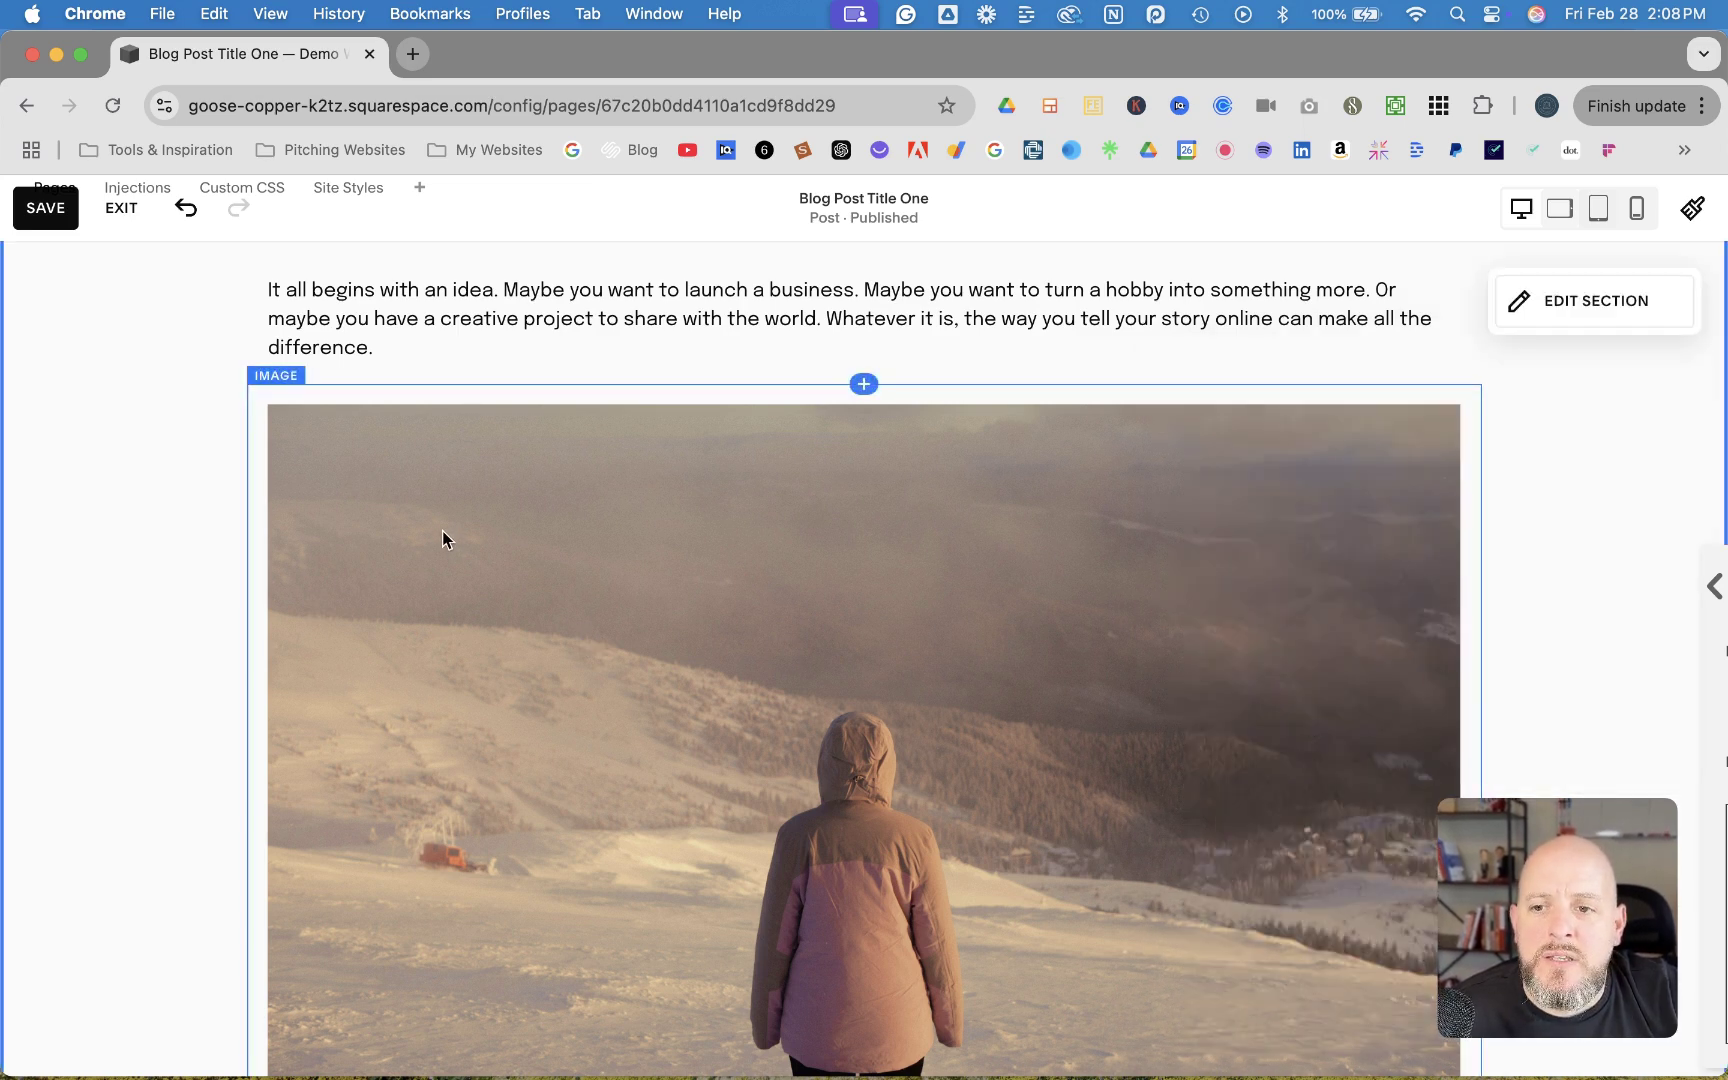
scroll(441, 531, down, 4)
scroll(441, 530, up, 3)
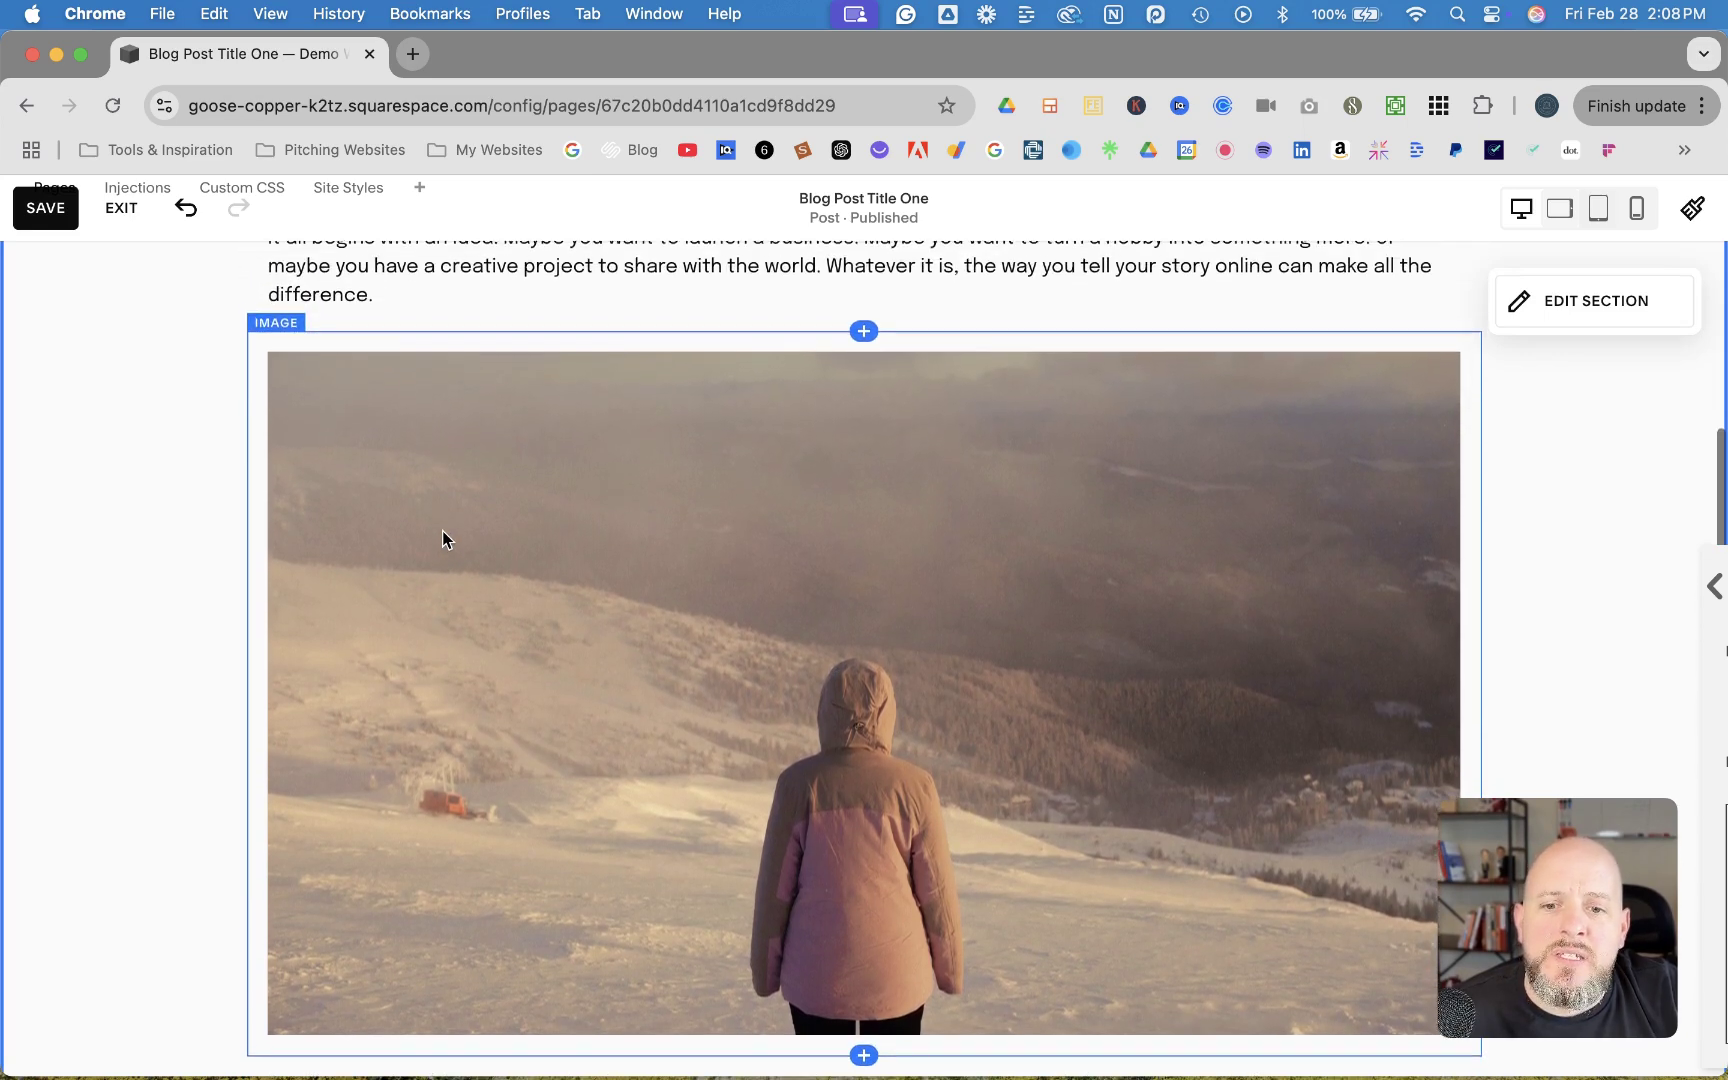
scroll(441, 531, down, 1)
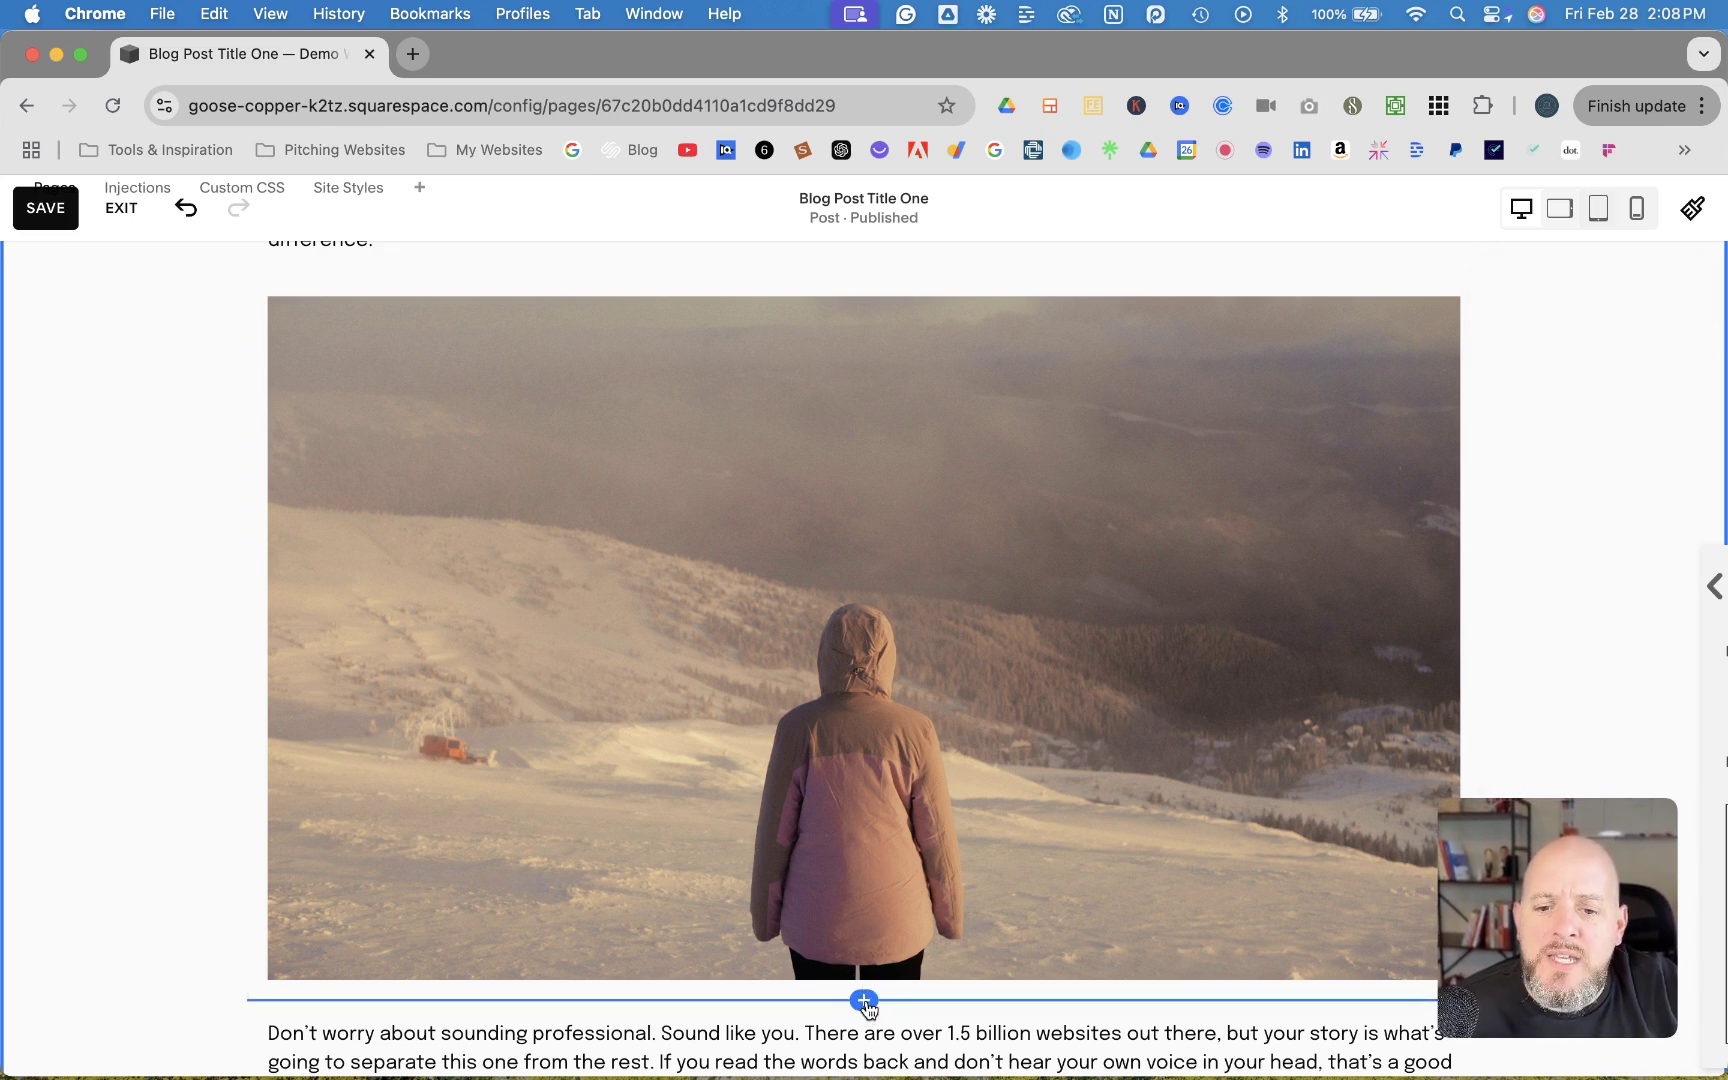
- Add a new image block below the hillside photo holding the Unsplash snowy mountain peaks photo
click(866, 1000)
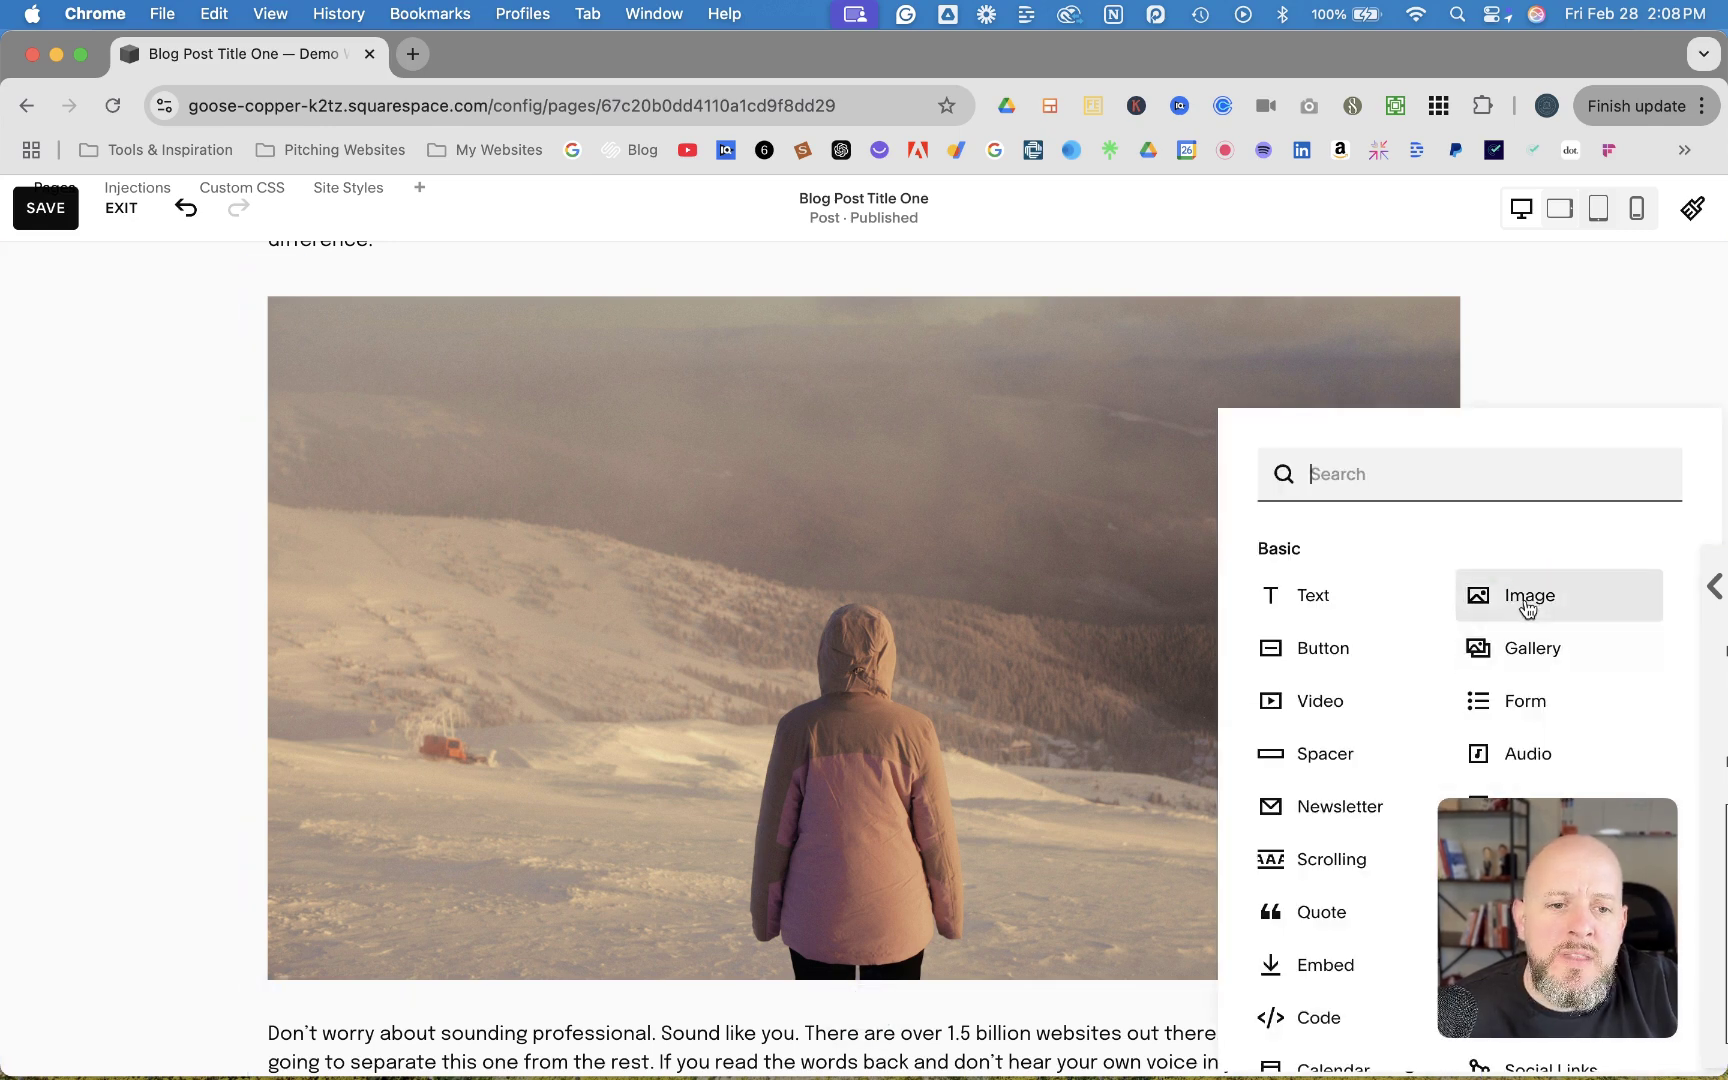
click(1528, 607)
click(1453, 460)
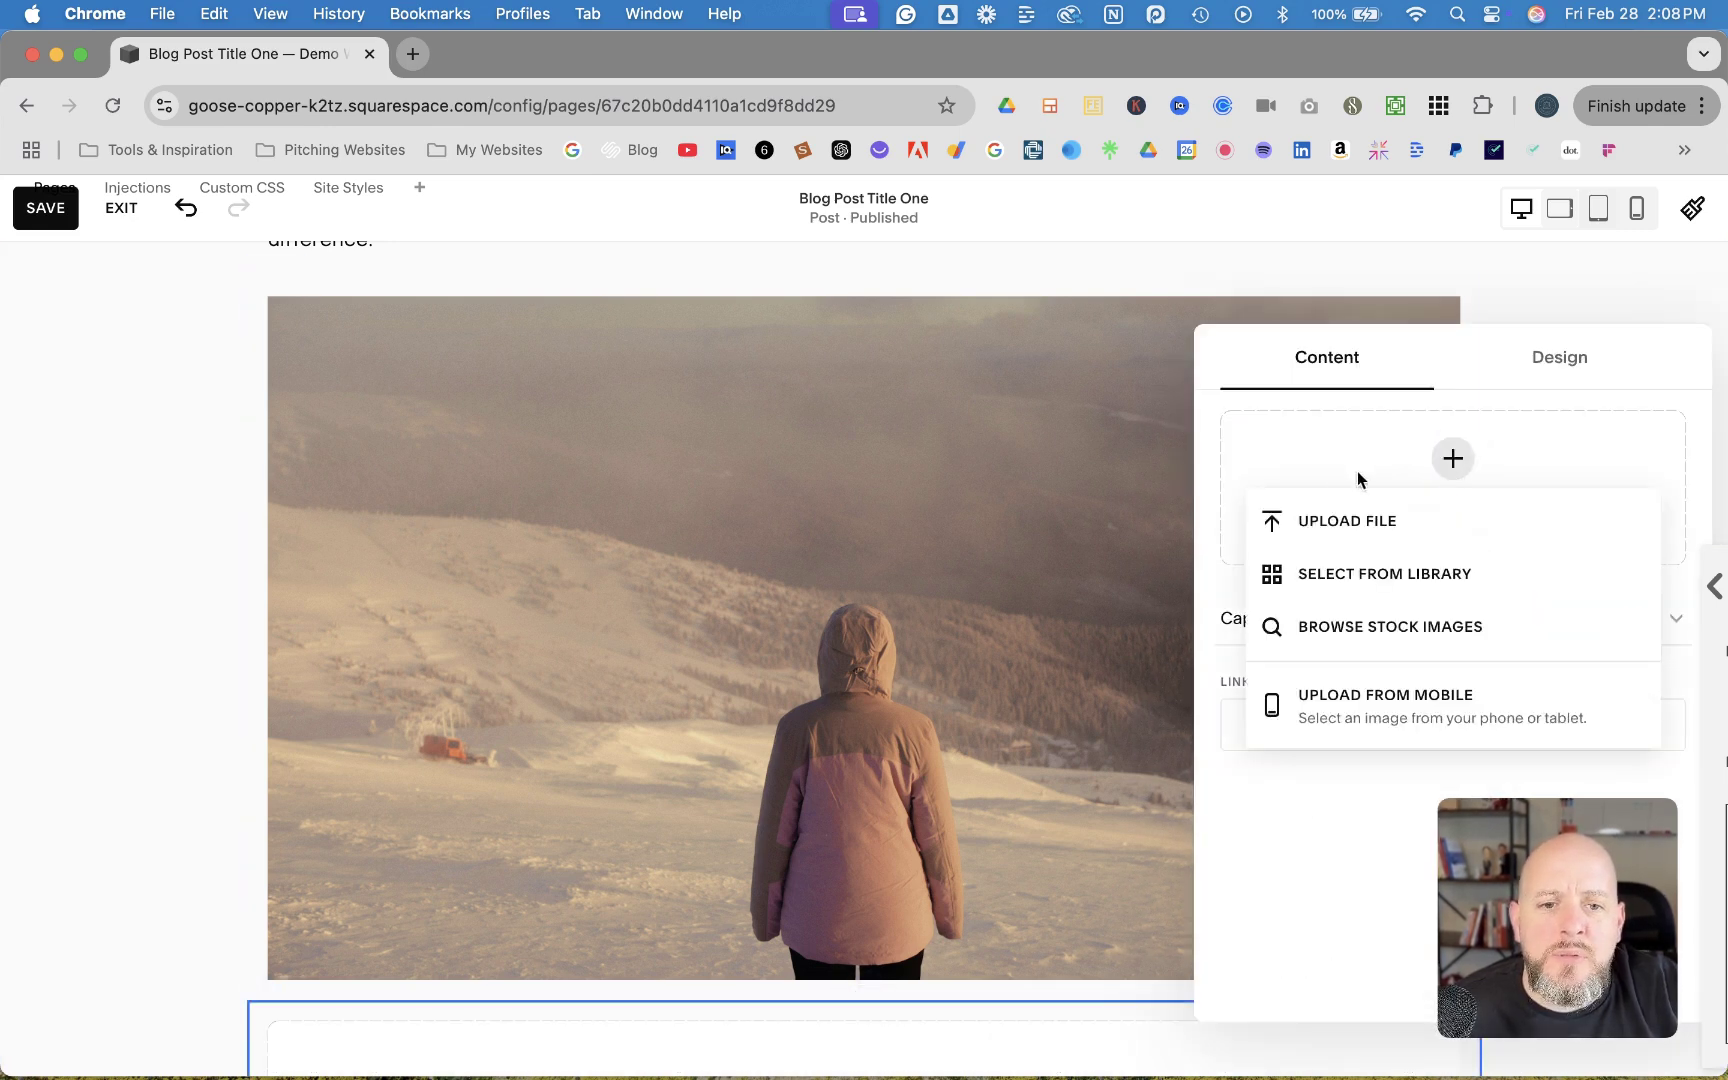
click(1379, 628)
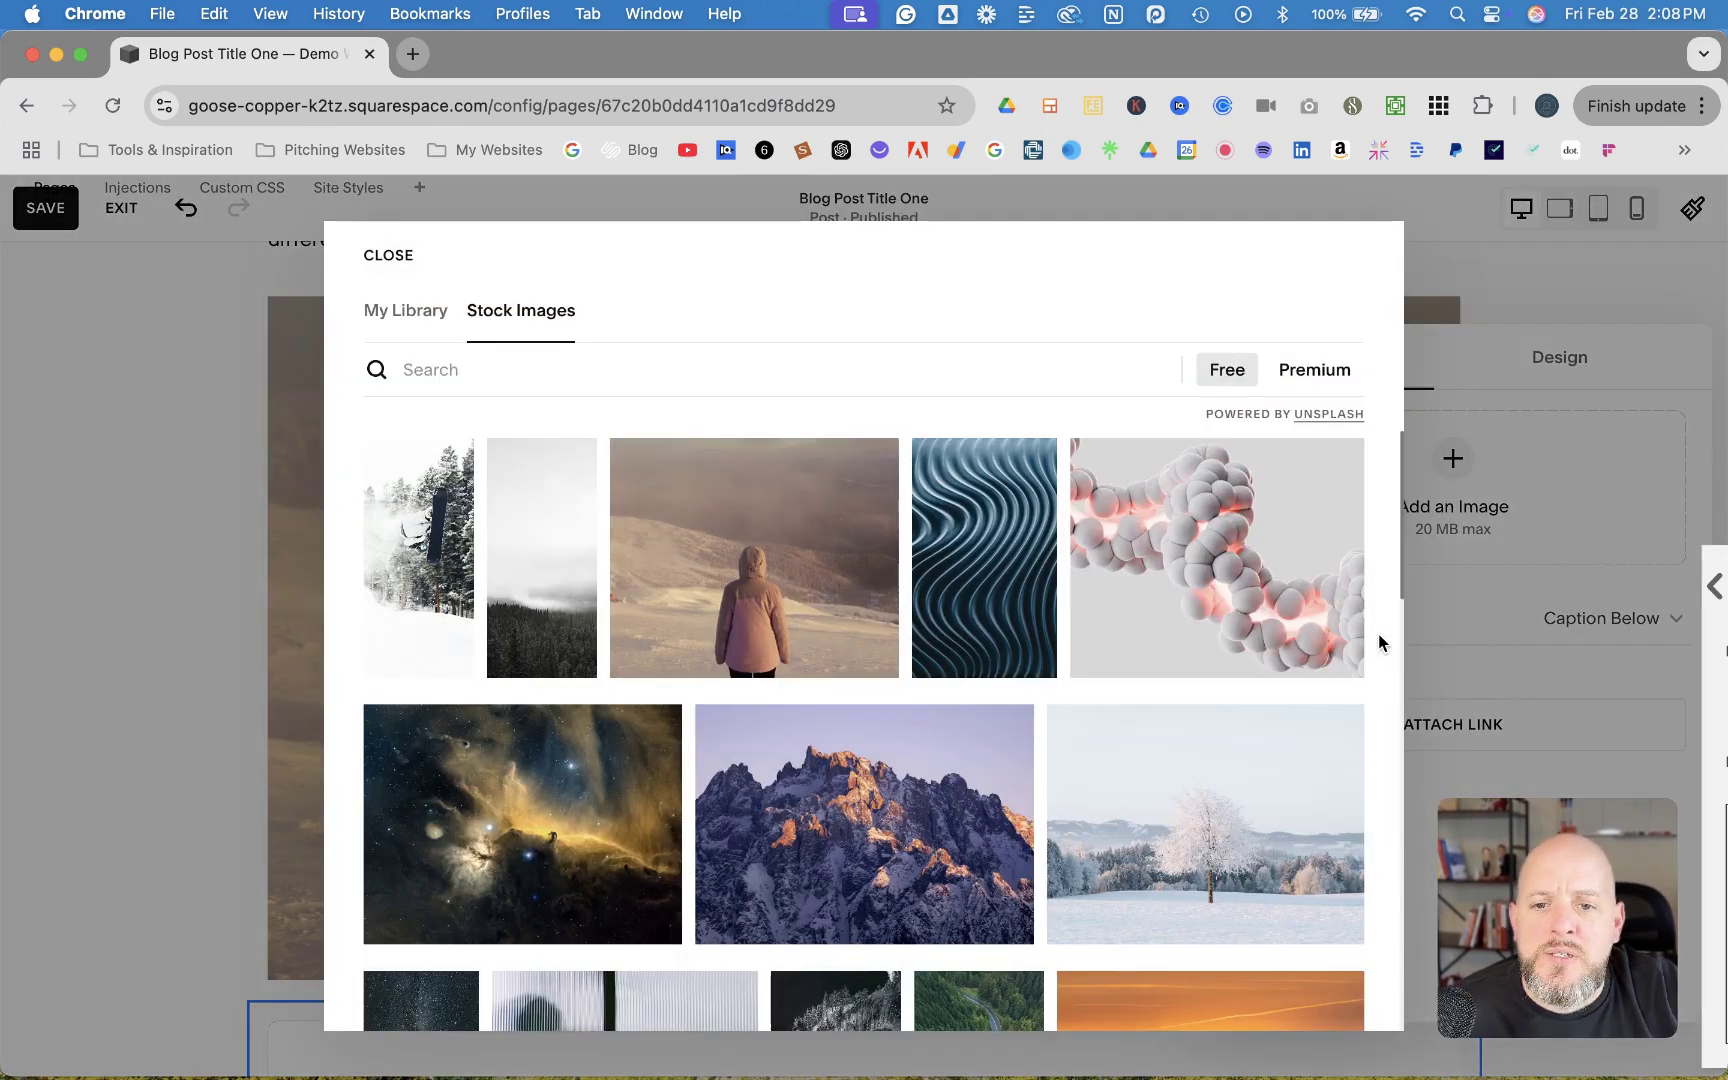
click(886, 816)
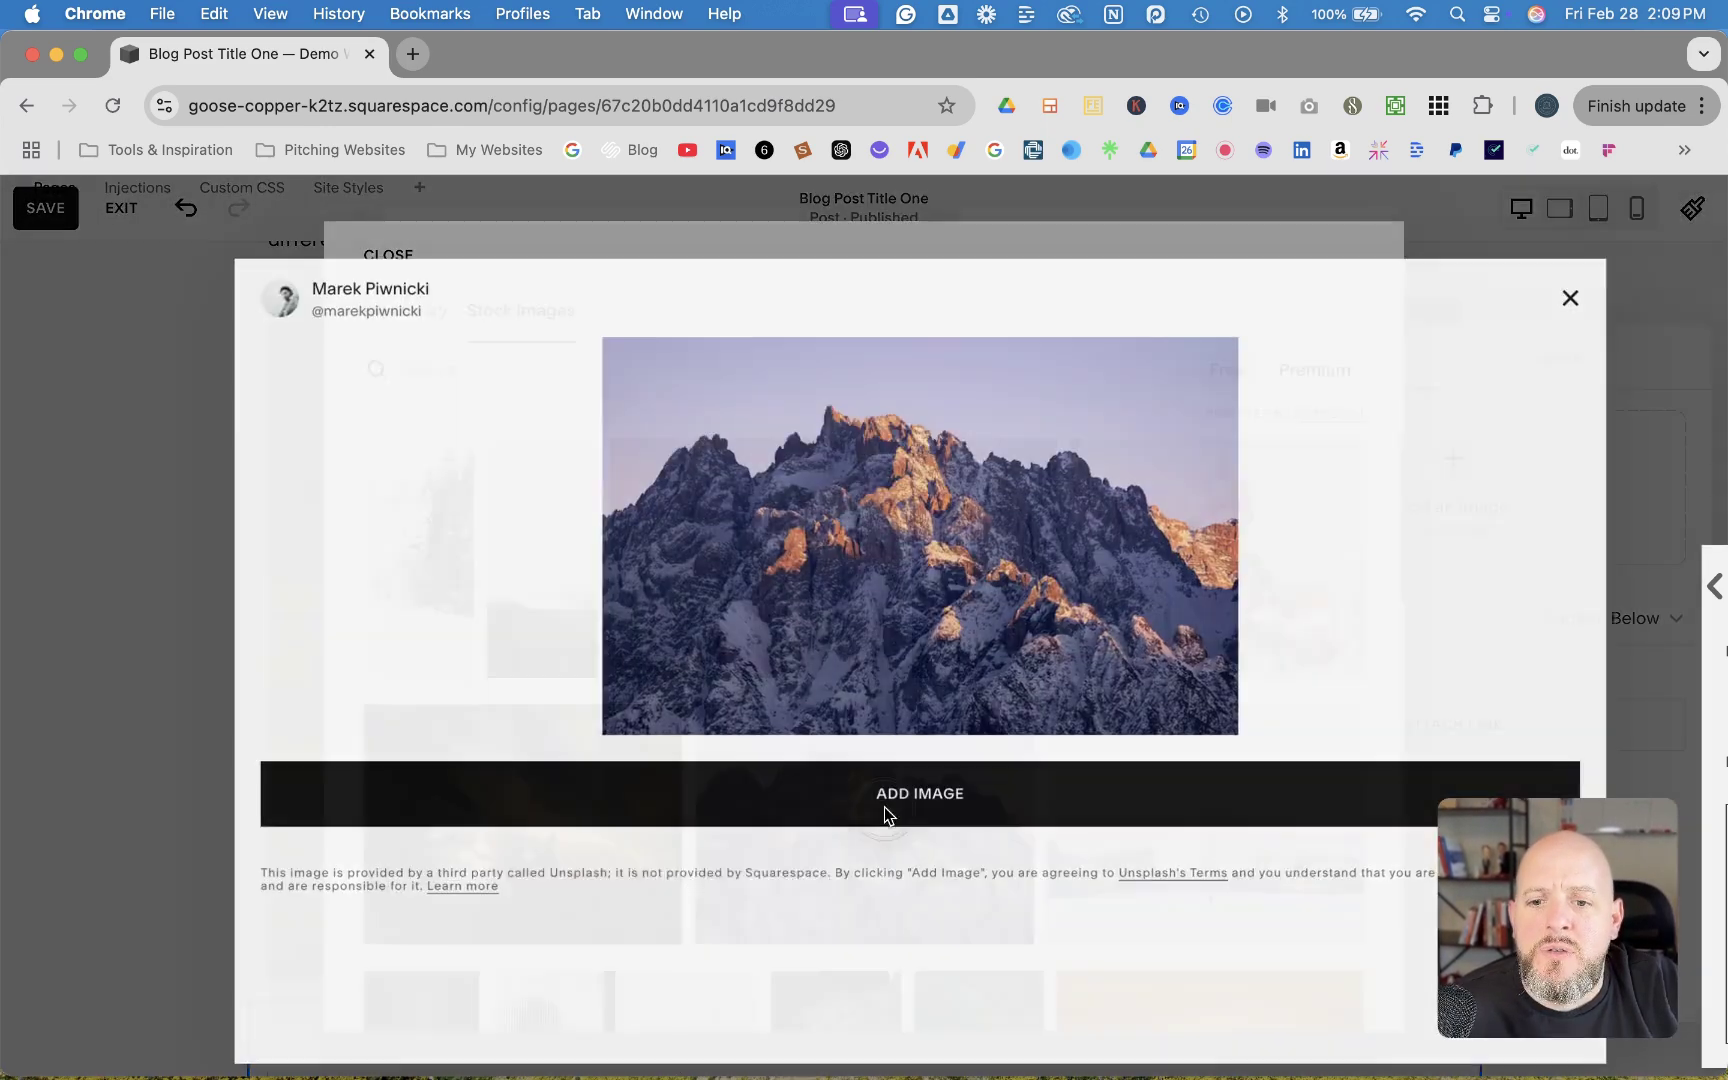
click(921, 809)
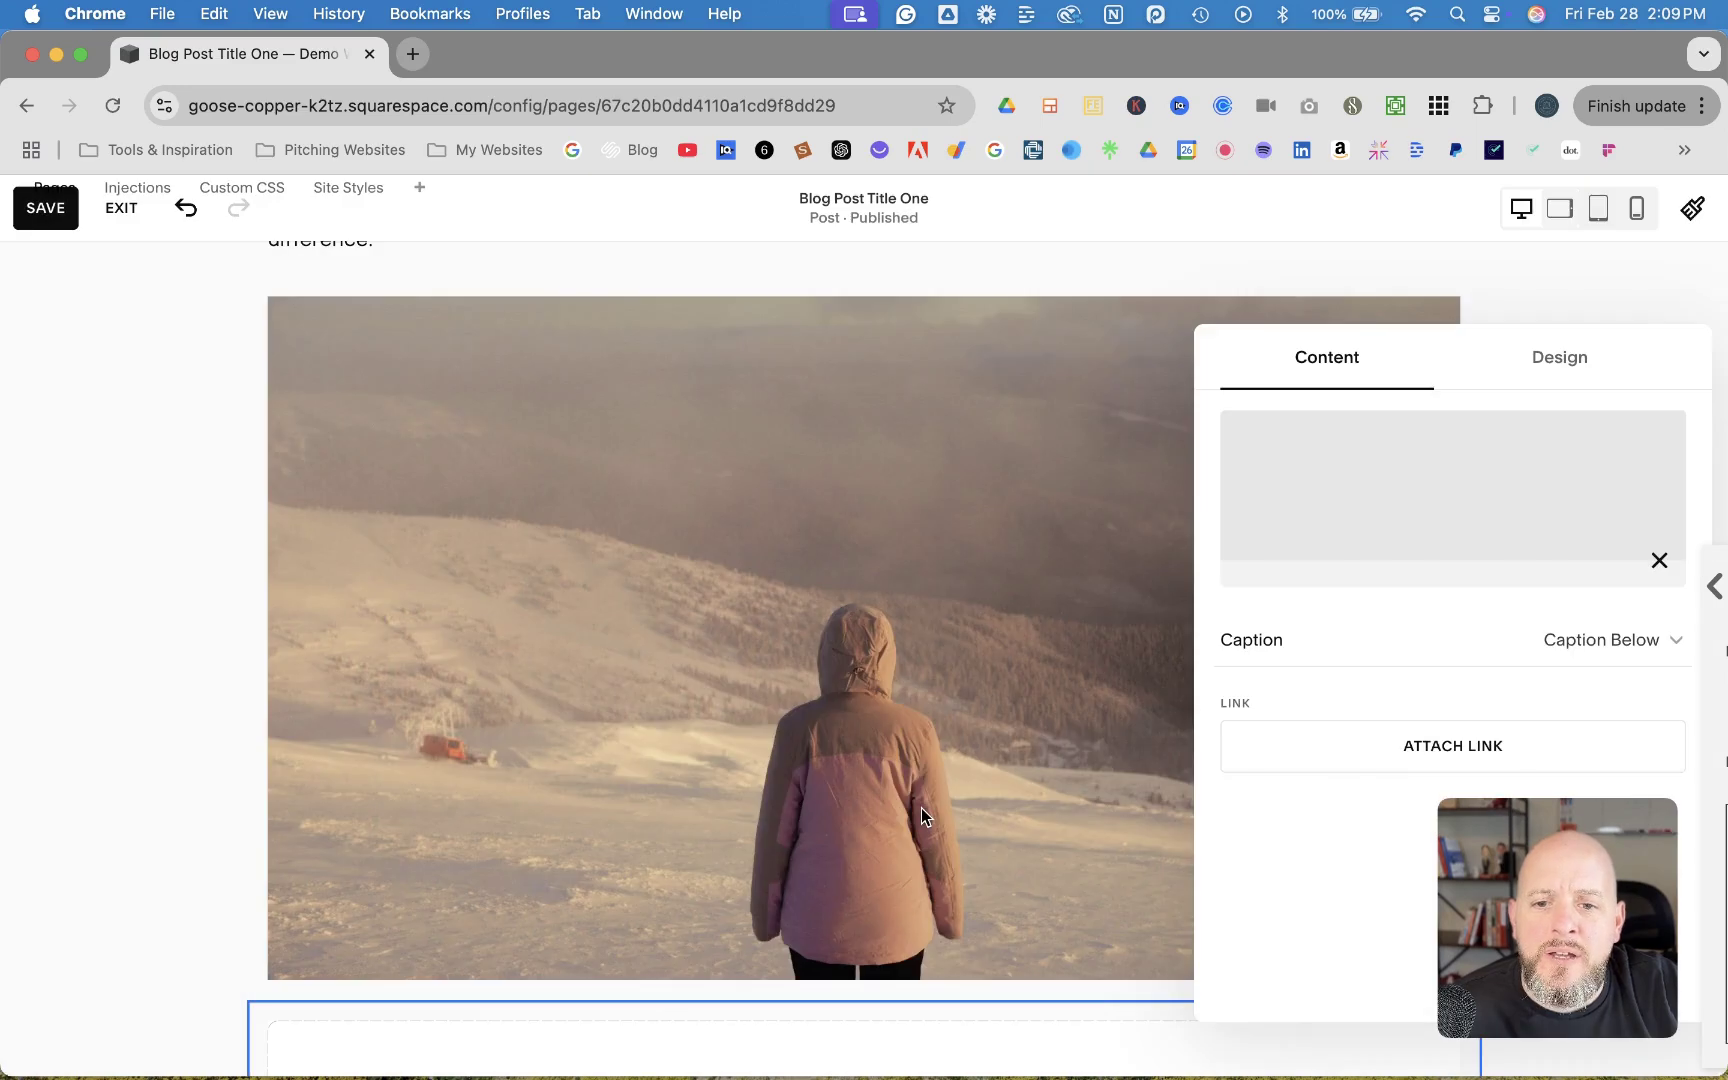
- Turn the mountain photo's caption off and close its settings
click(1641, 640)
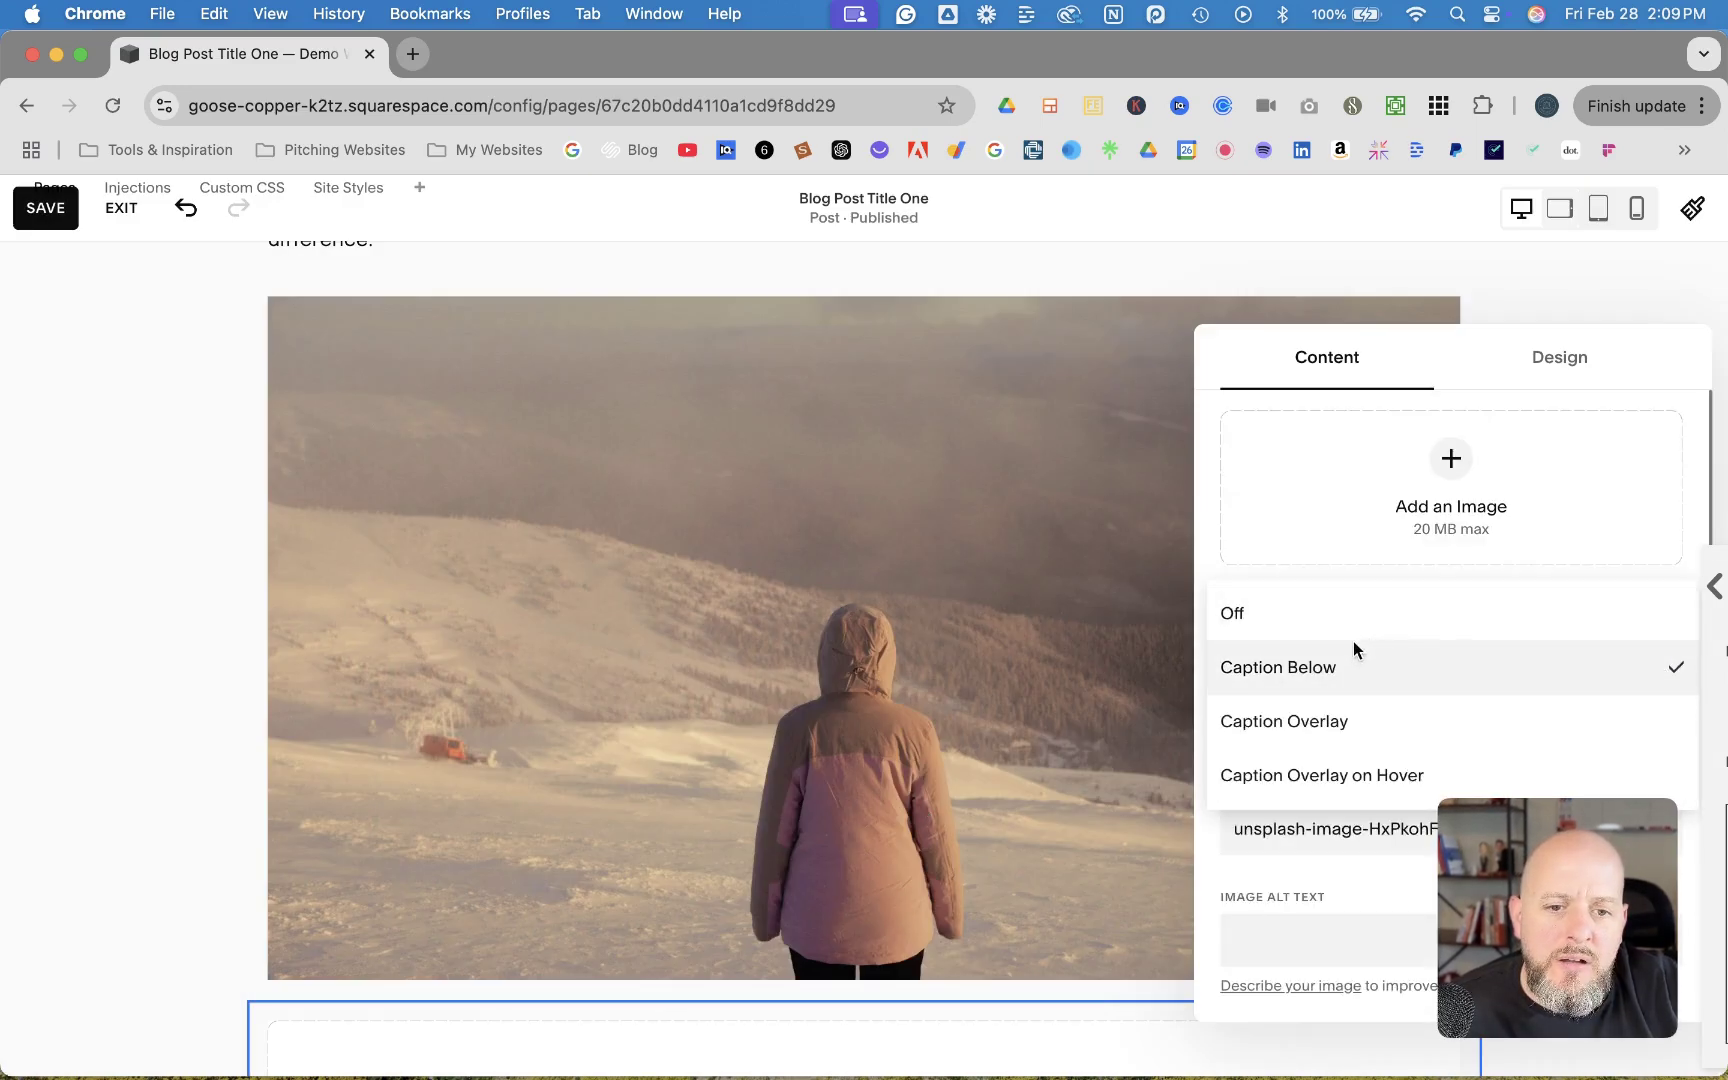
click(1305, 618)
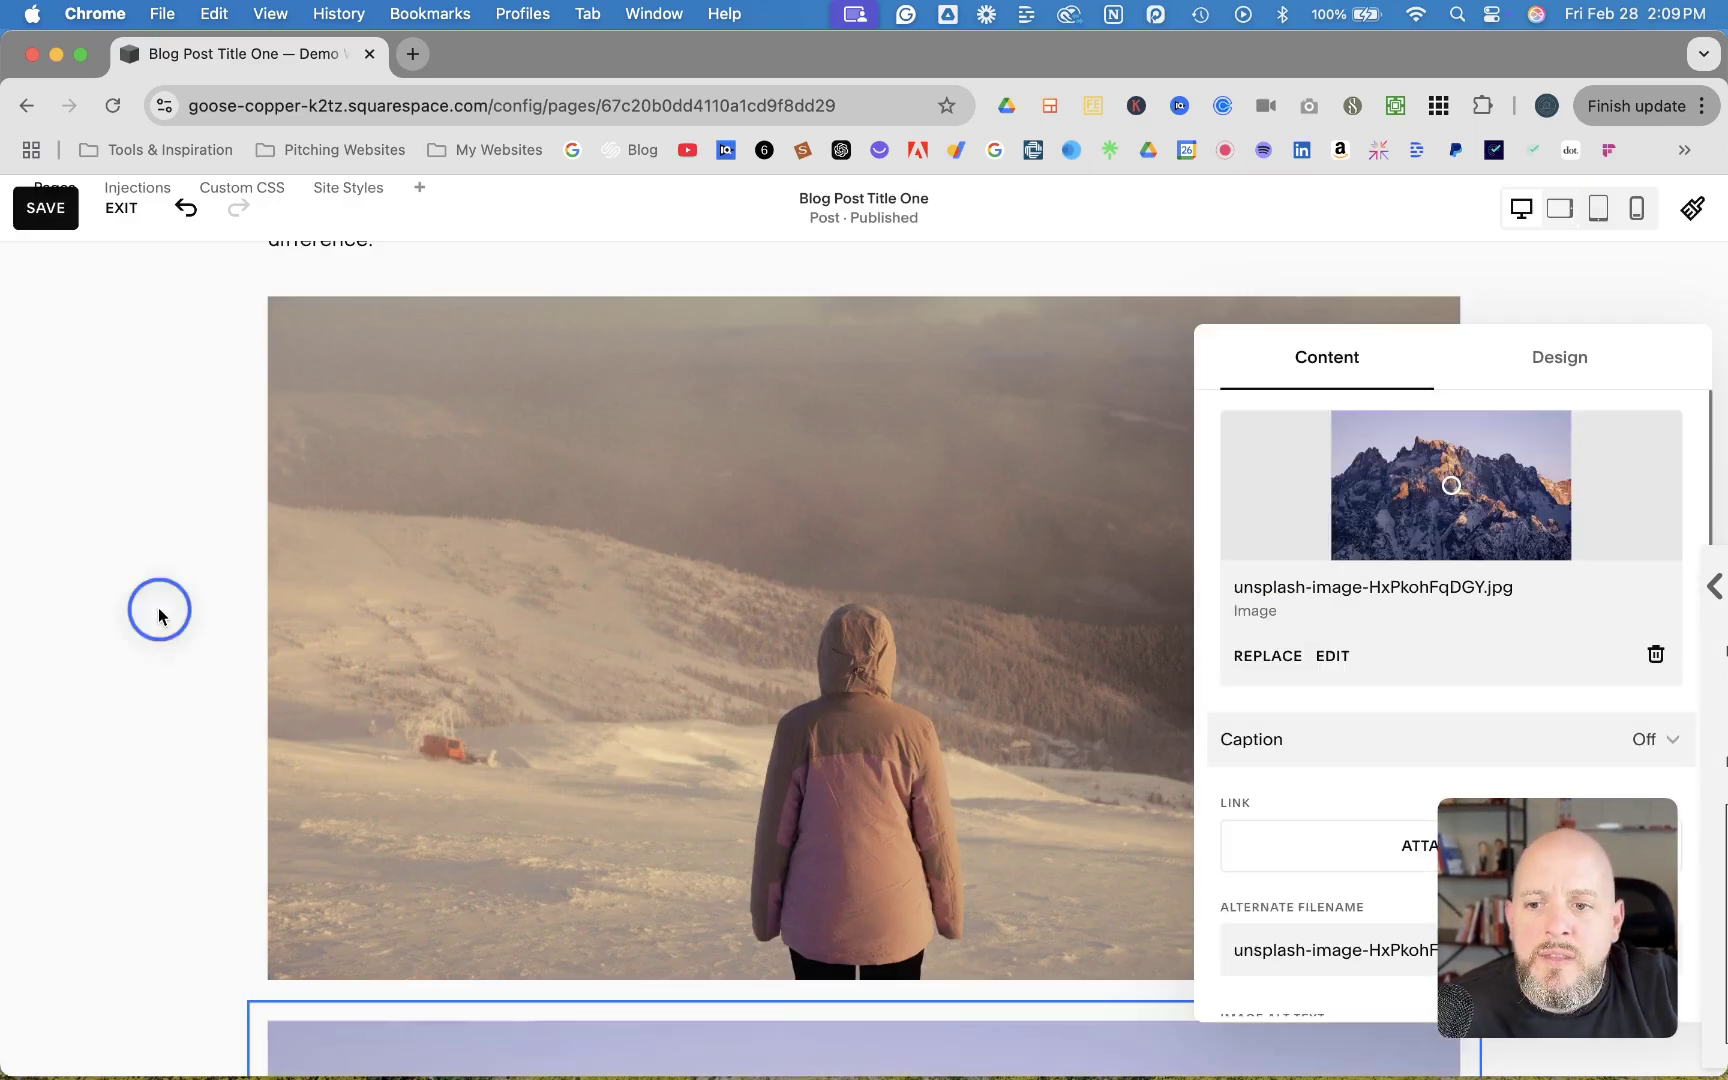
click(165, 614)
- Drag the mountain photo up beside the hillside photo so they sit side by side
scroll(165, 614, down, 10)
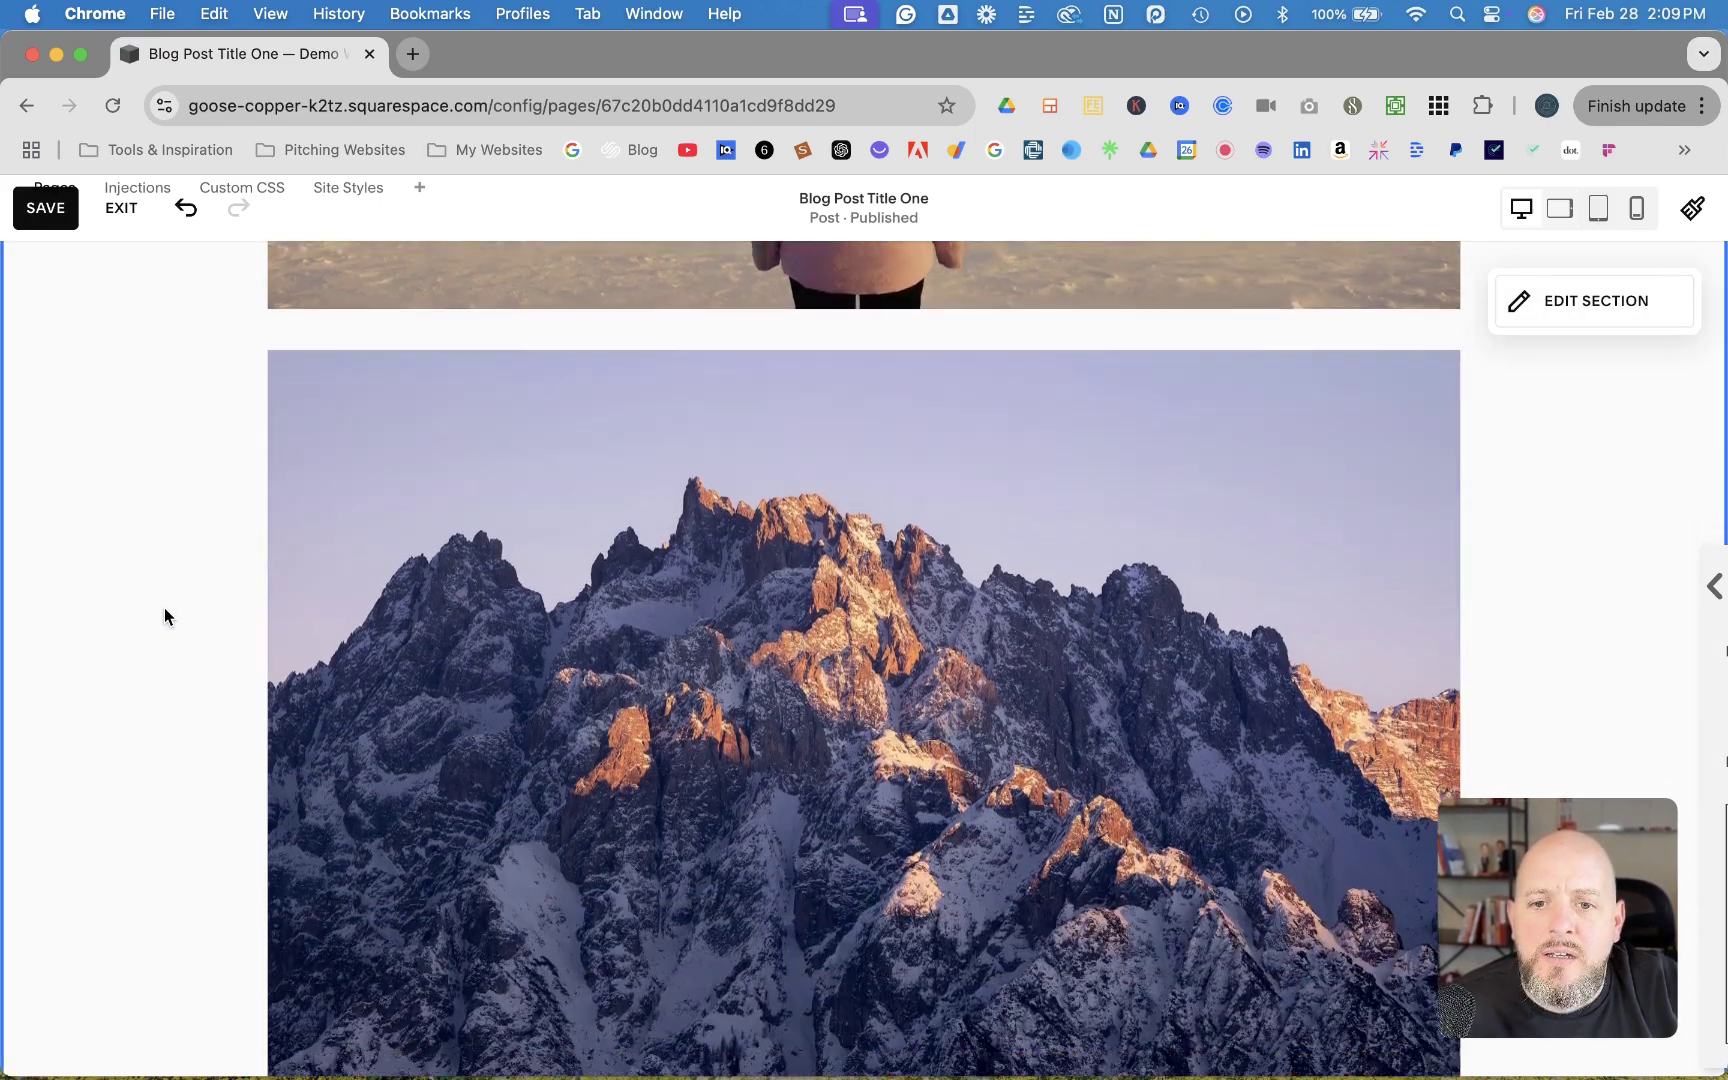
scroll(165, 615, up, 6)
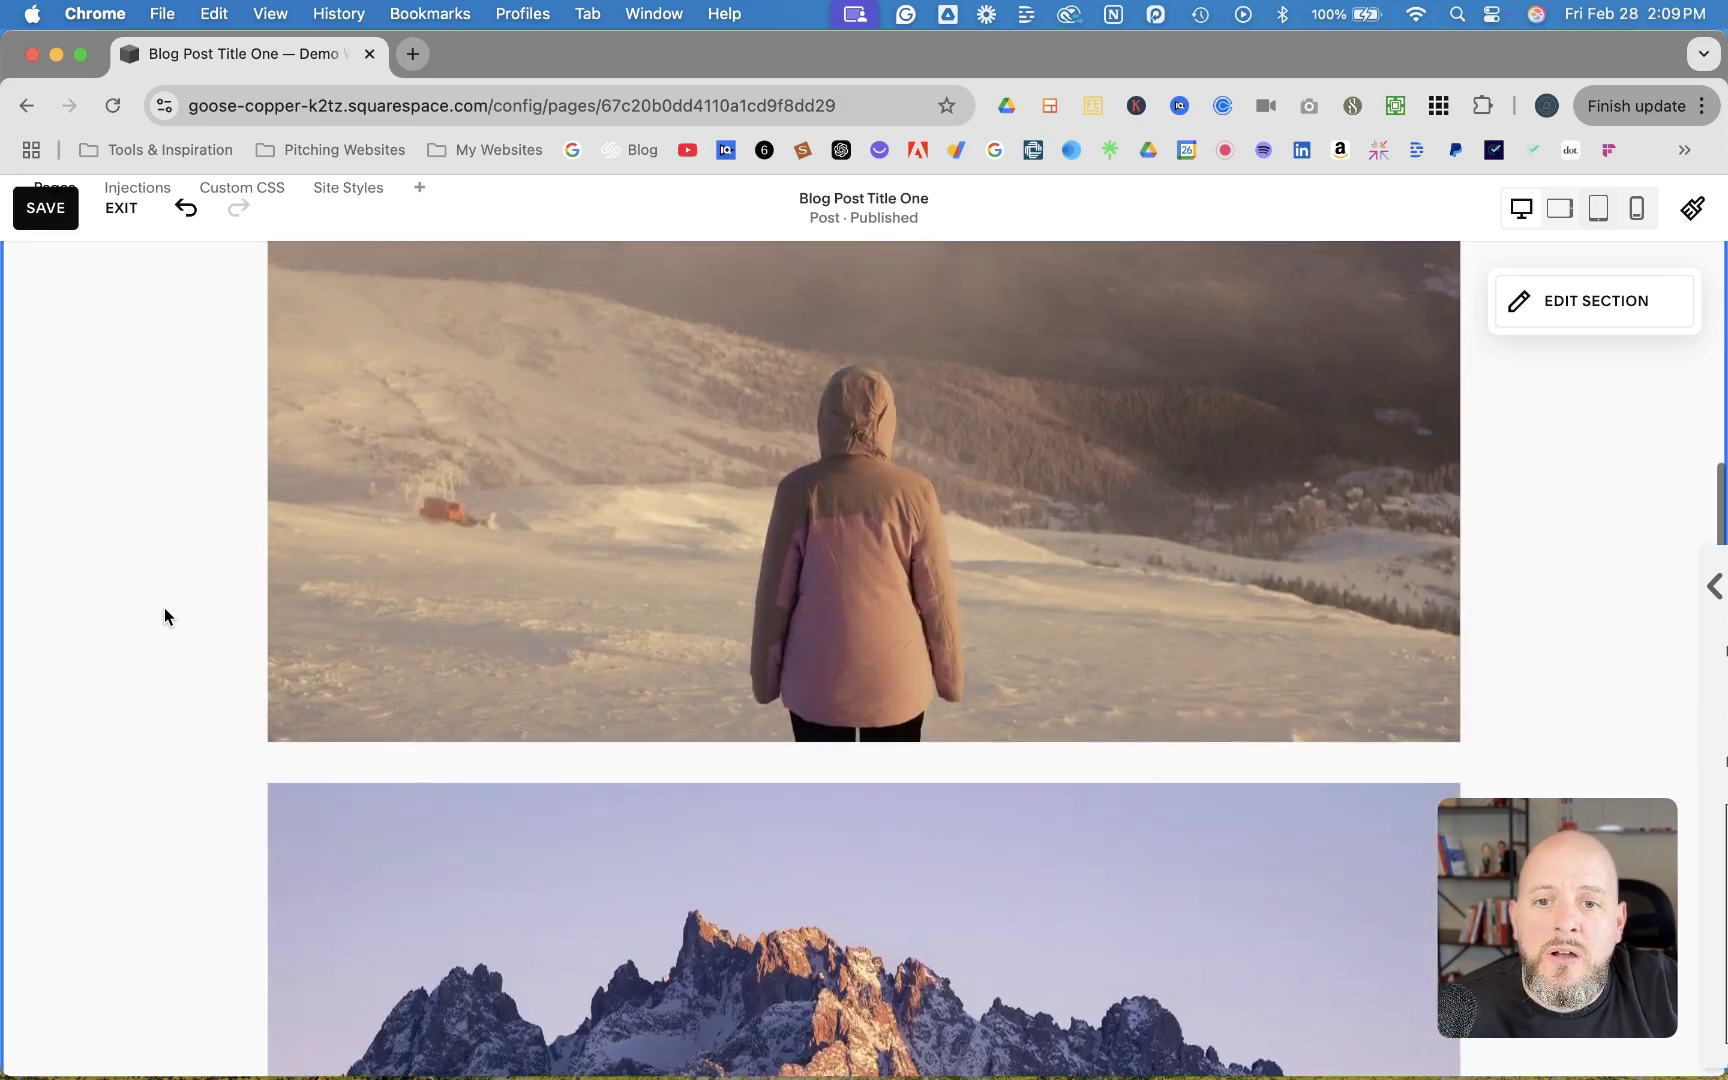
scroll(165, 615, down, 2)
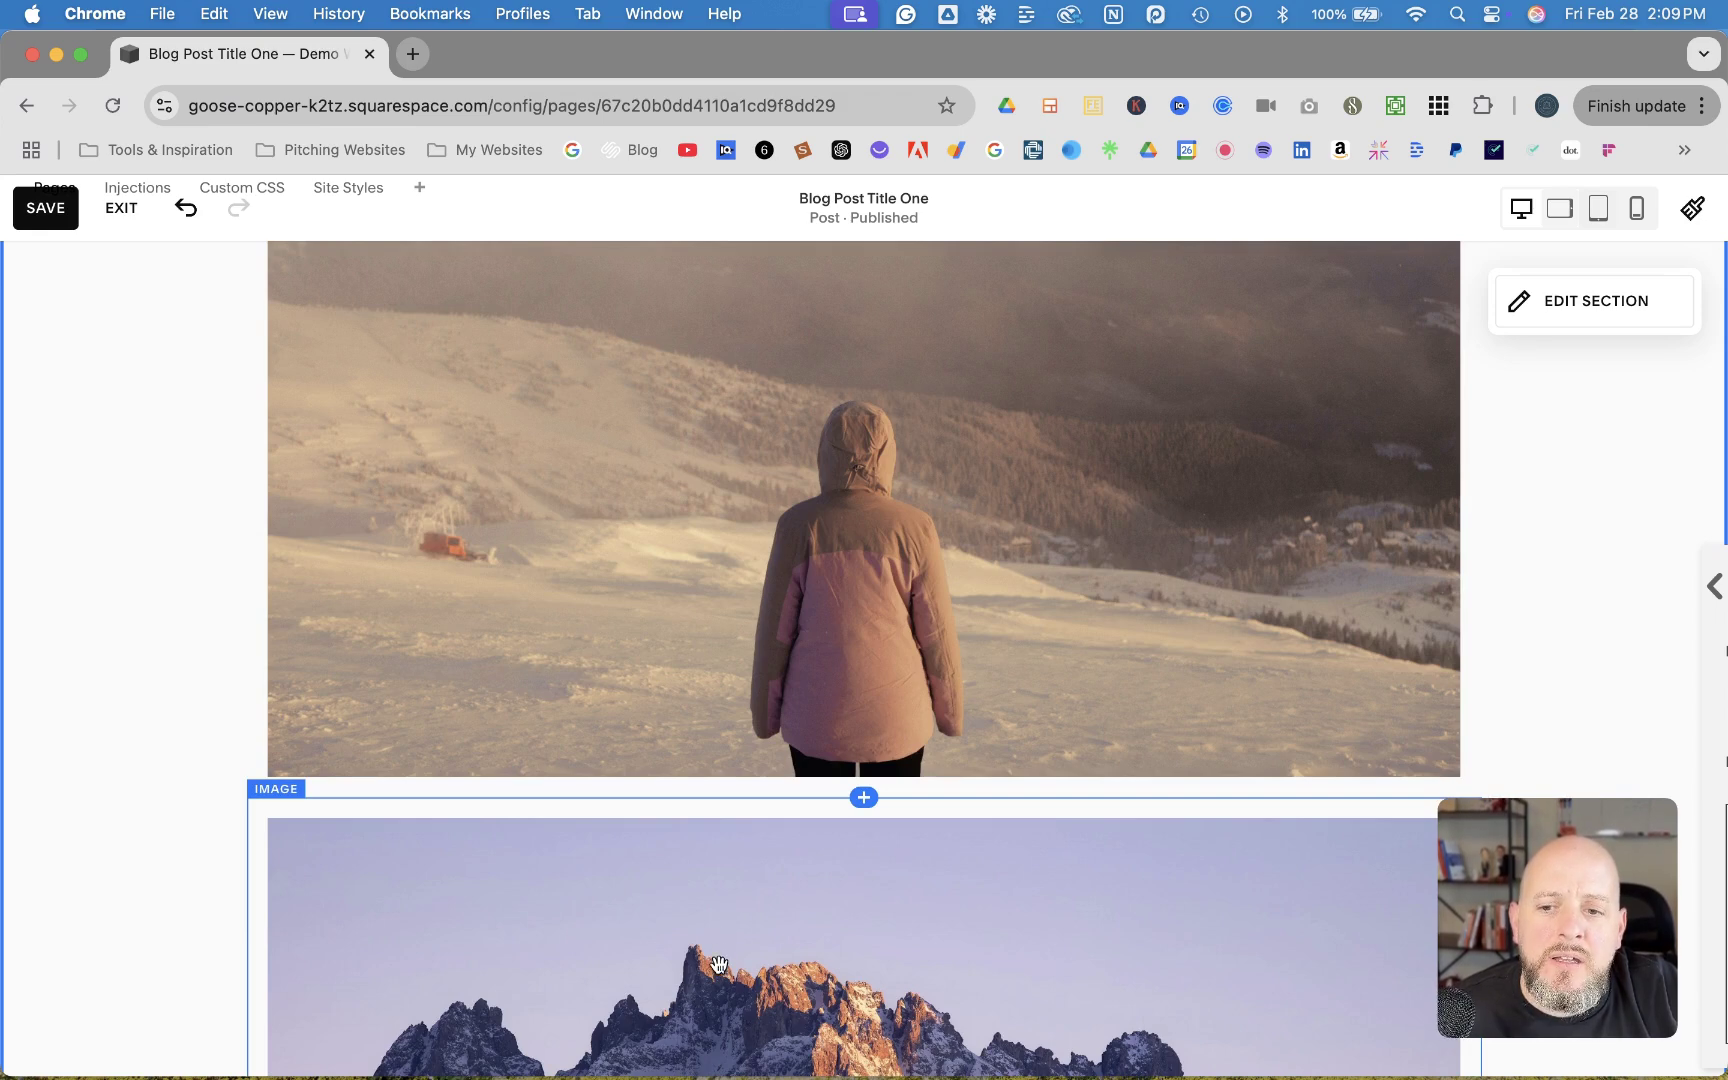
drag(723, 962, 1357, 515)
scroll(803, 493, up, 5)
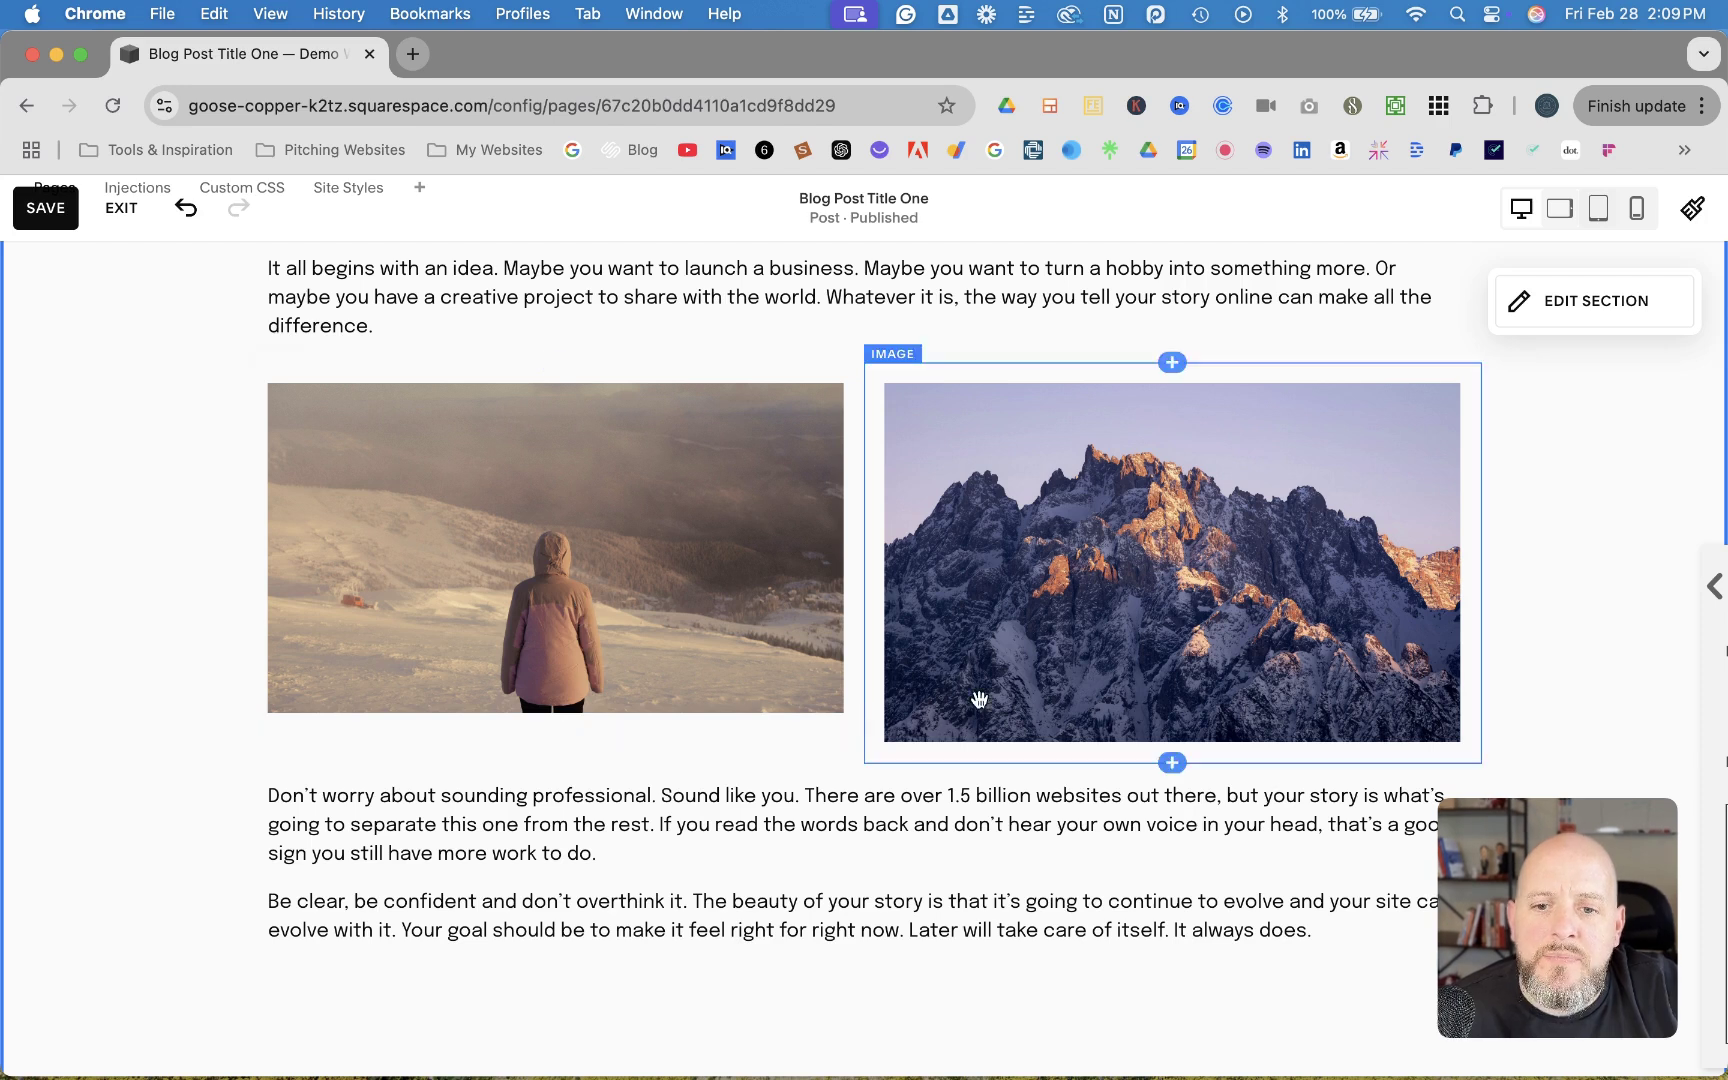
- Drag the mountain photo into a right-hand column beside the first paragraph and hillside photo
click(868, 735)
drag(868, 760, 882, 725)
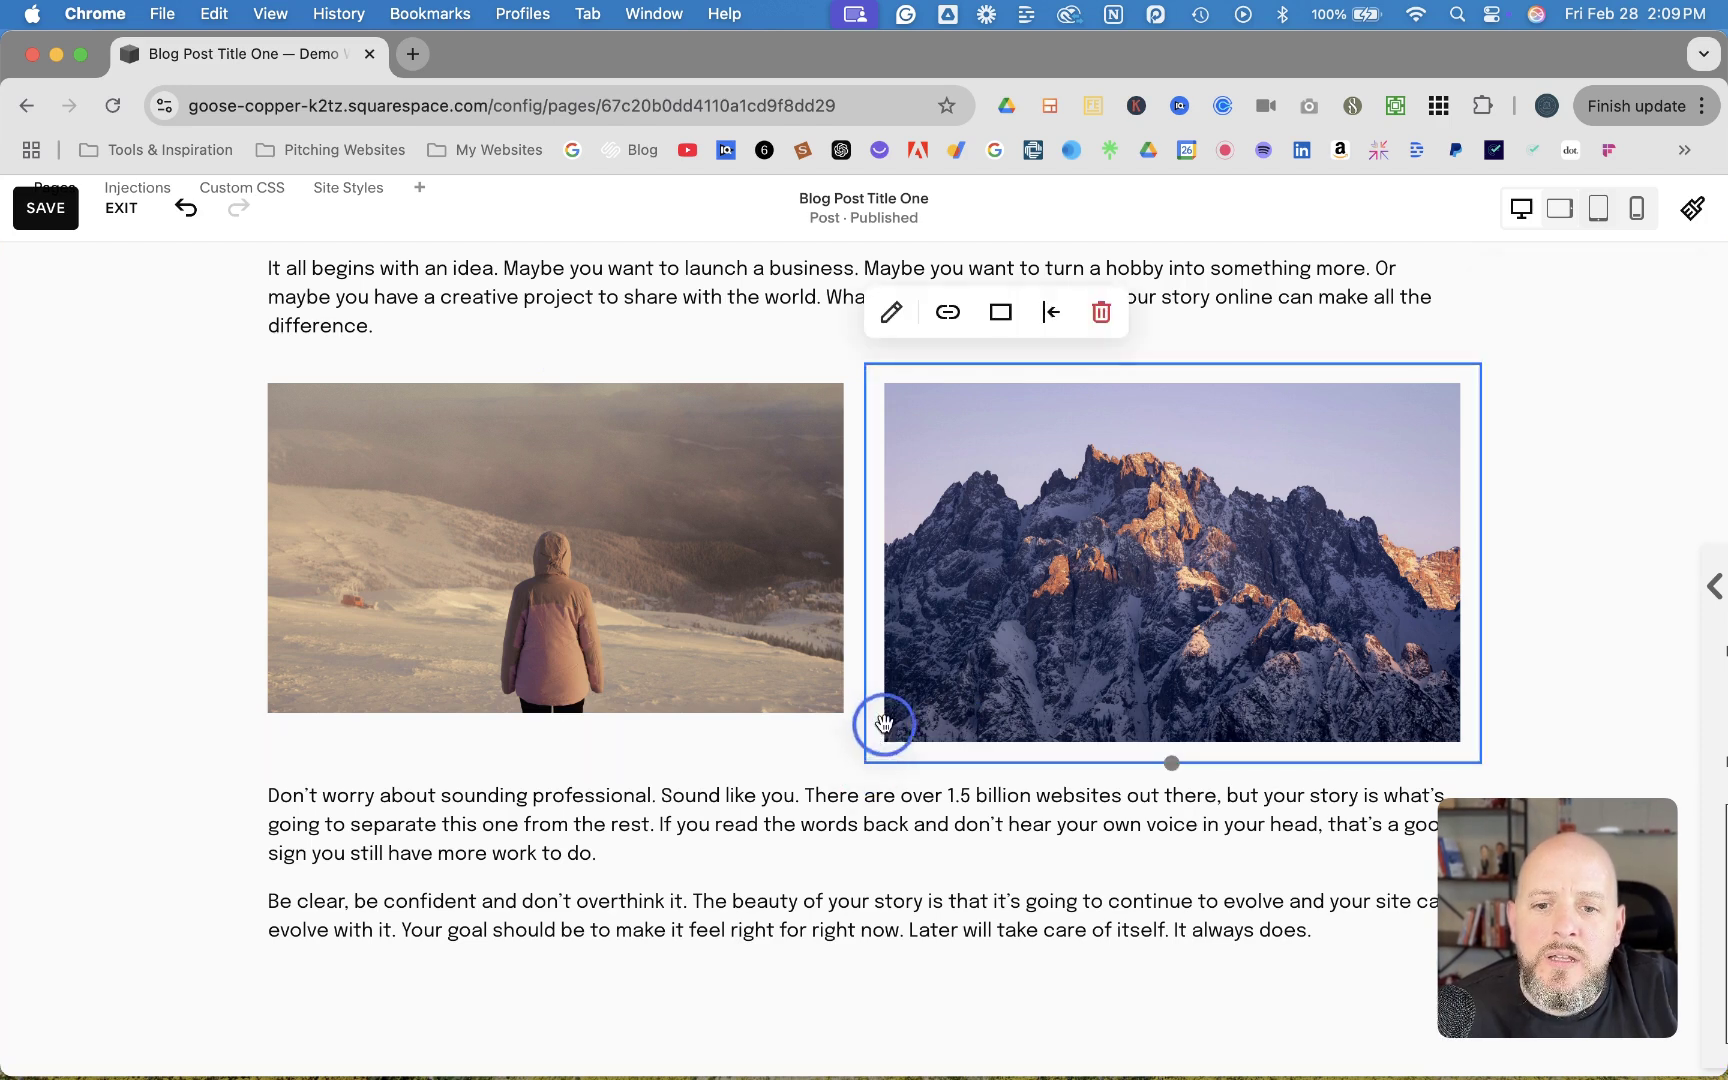
click(1036, 655)
mouse_move(1035, 656)
mouse_down()
mouse_move(1068, 625)
mouse_move(1050, 622)
mouse_up()
scroll(1051, 622, up, 3)
scroll(1050, 628, down, 5)
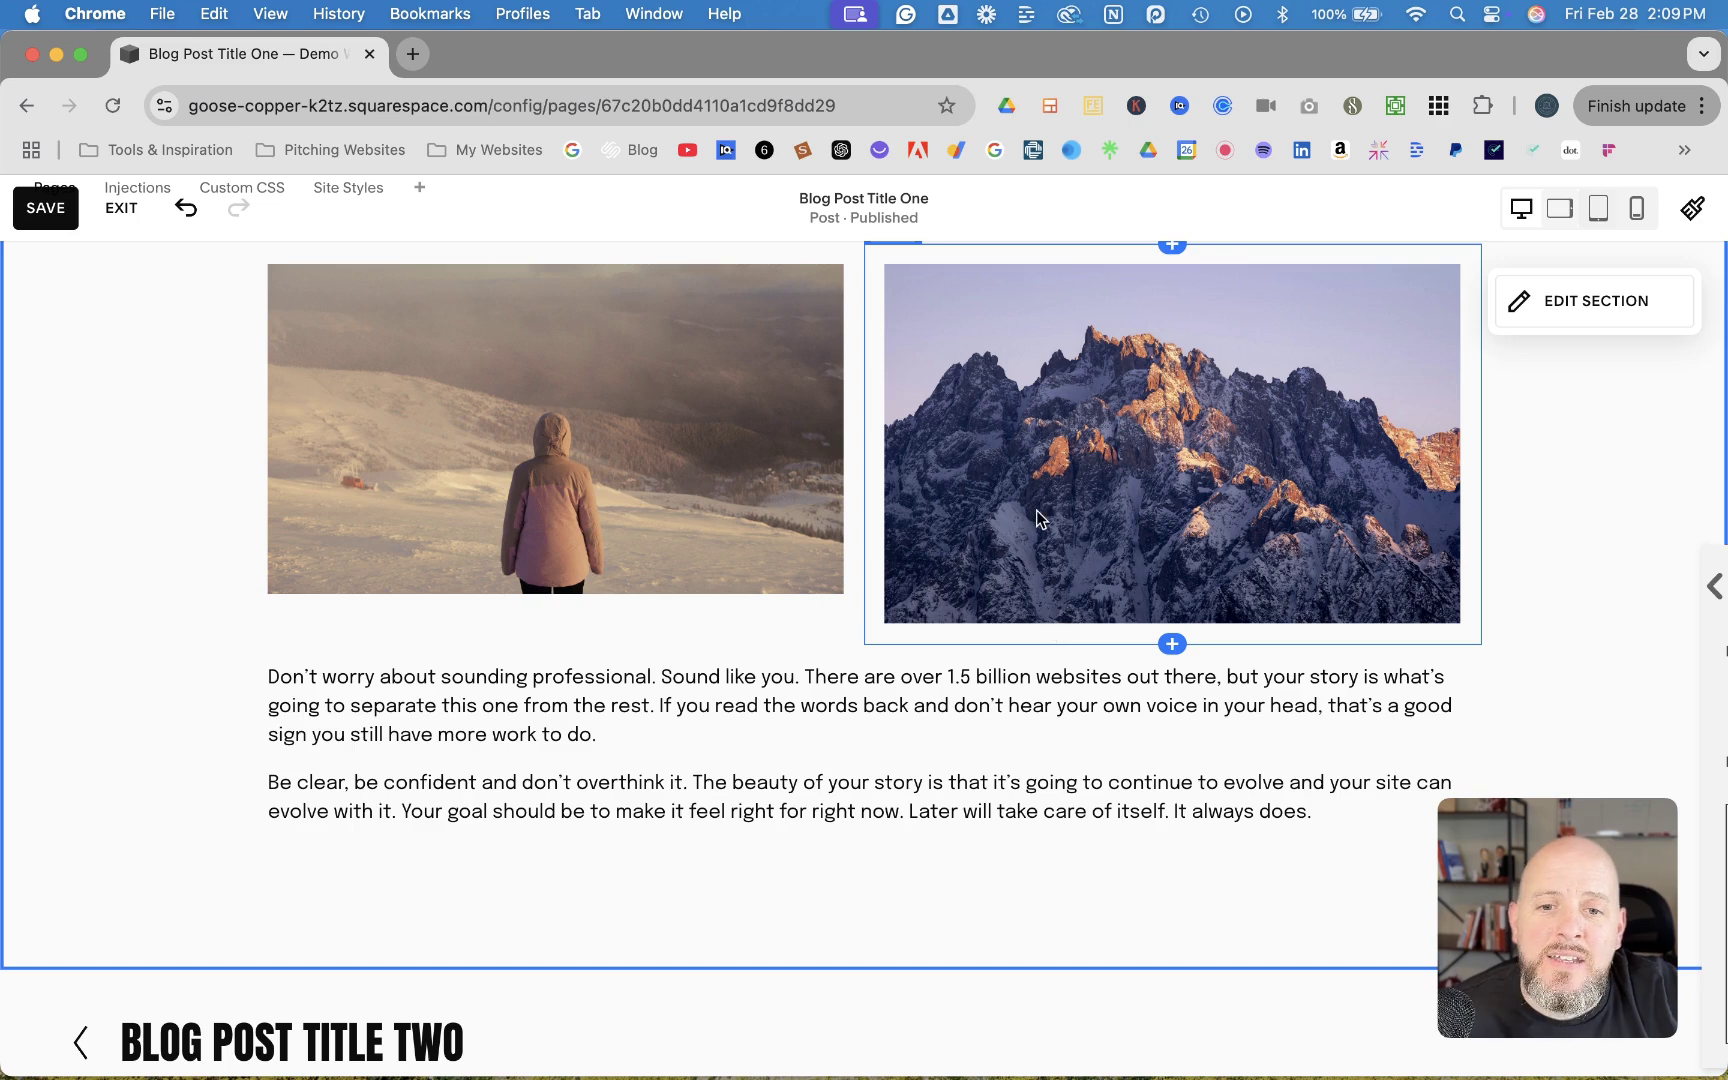
click(1058, 503)
drag(1059, 503, 1561, 776)
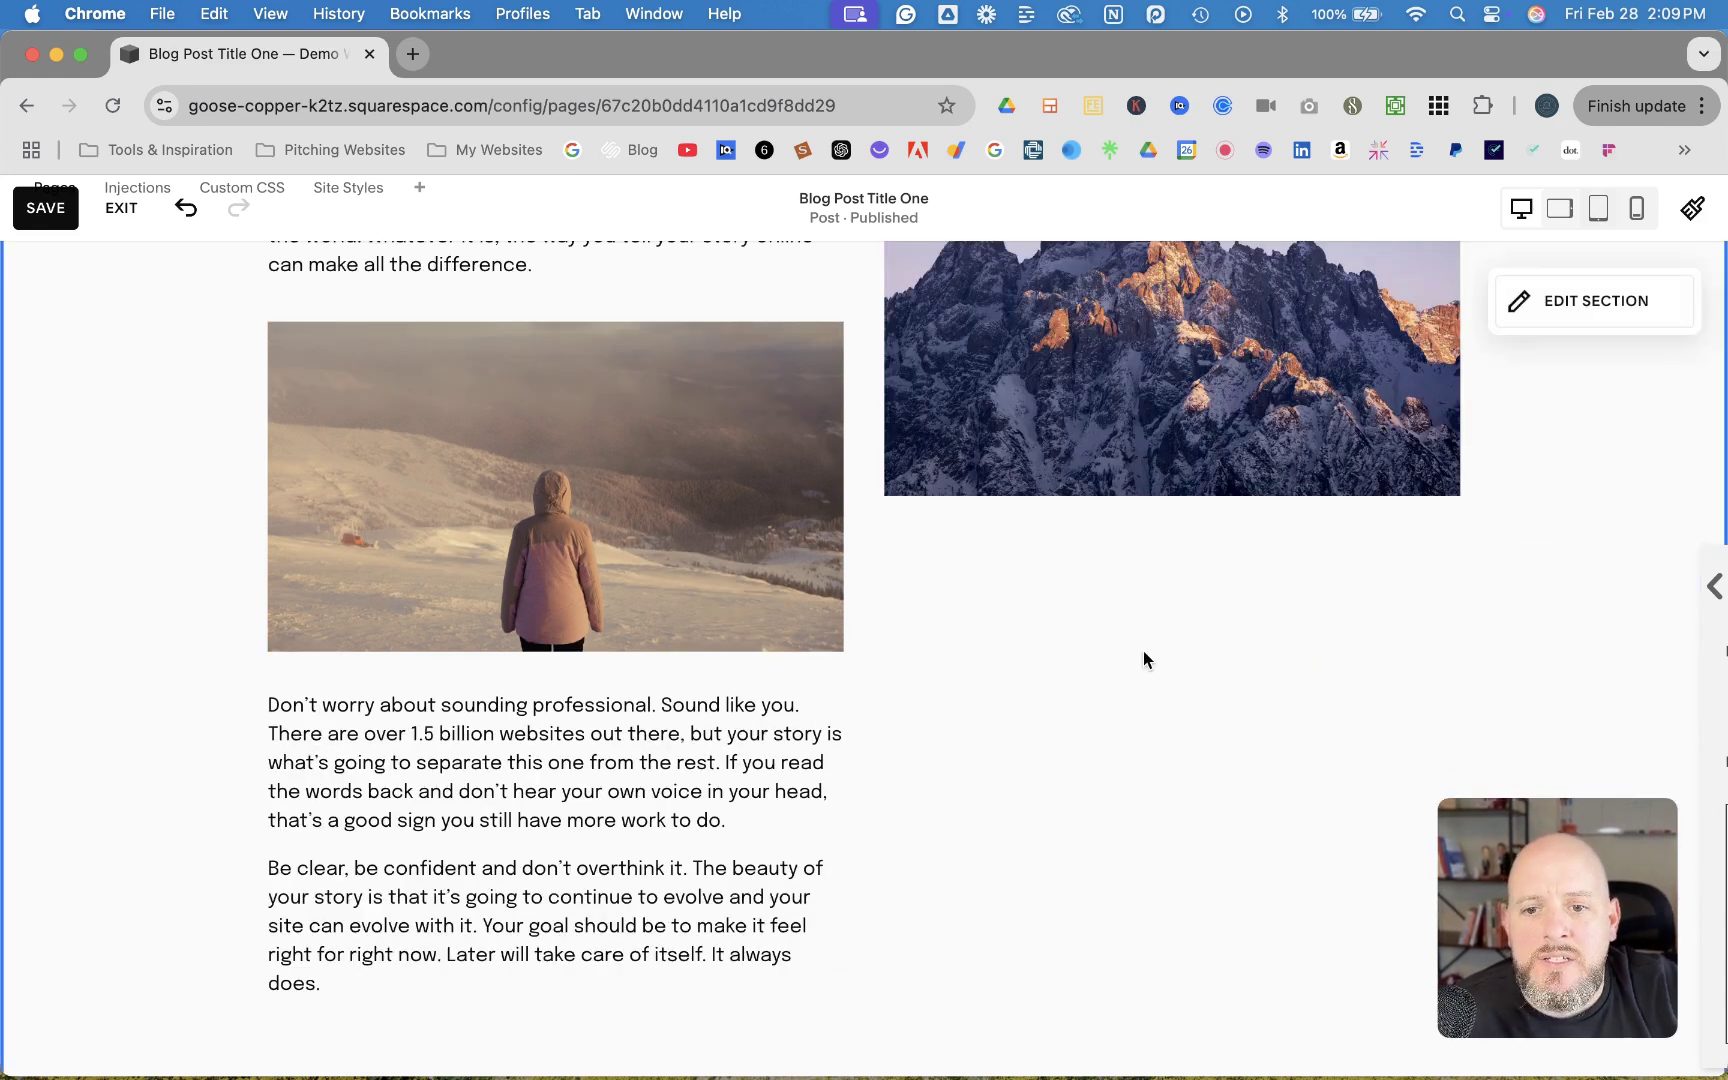
scroll(1141, 657, up, 3)
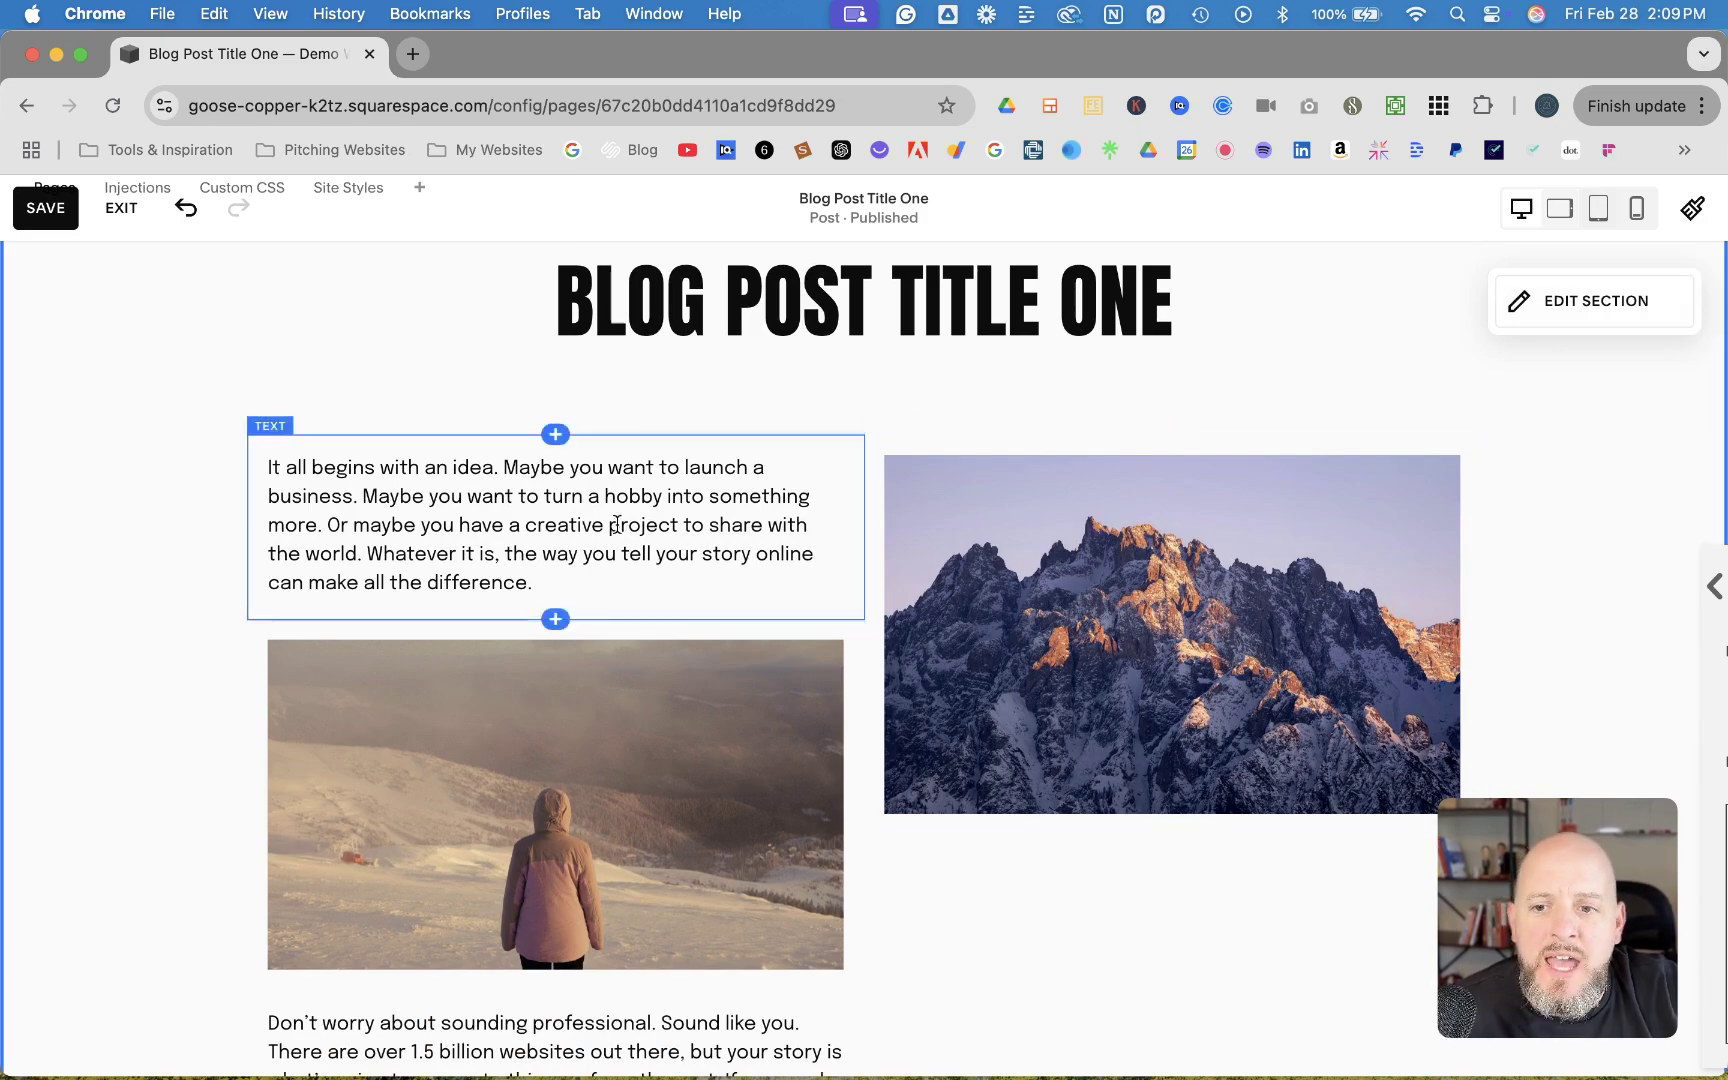
- Undo the column layout so the hillside photo spans the full width again
scroll(611, 525, down, 4)
scroll(612, 526, up, 5)
scroll(617, 524, down, 4)
scroll(618, 525, down, 1)
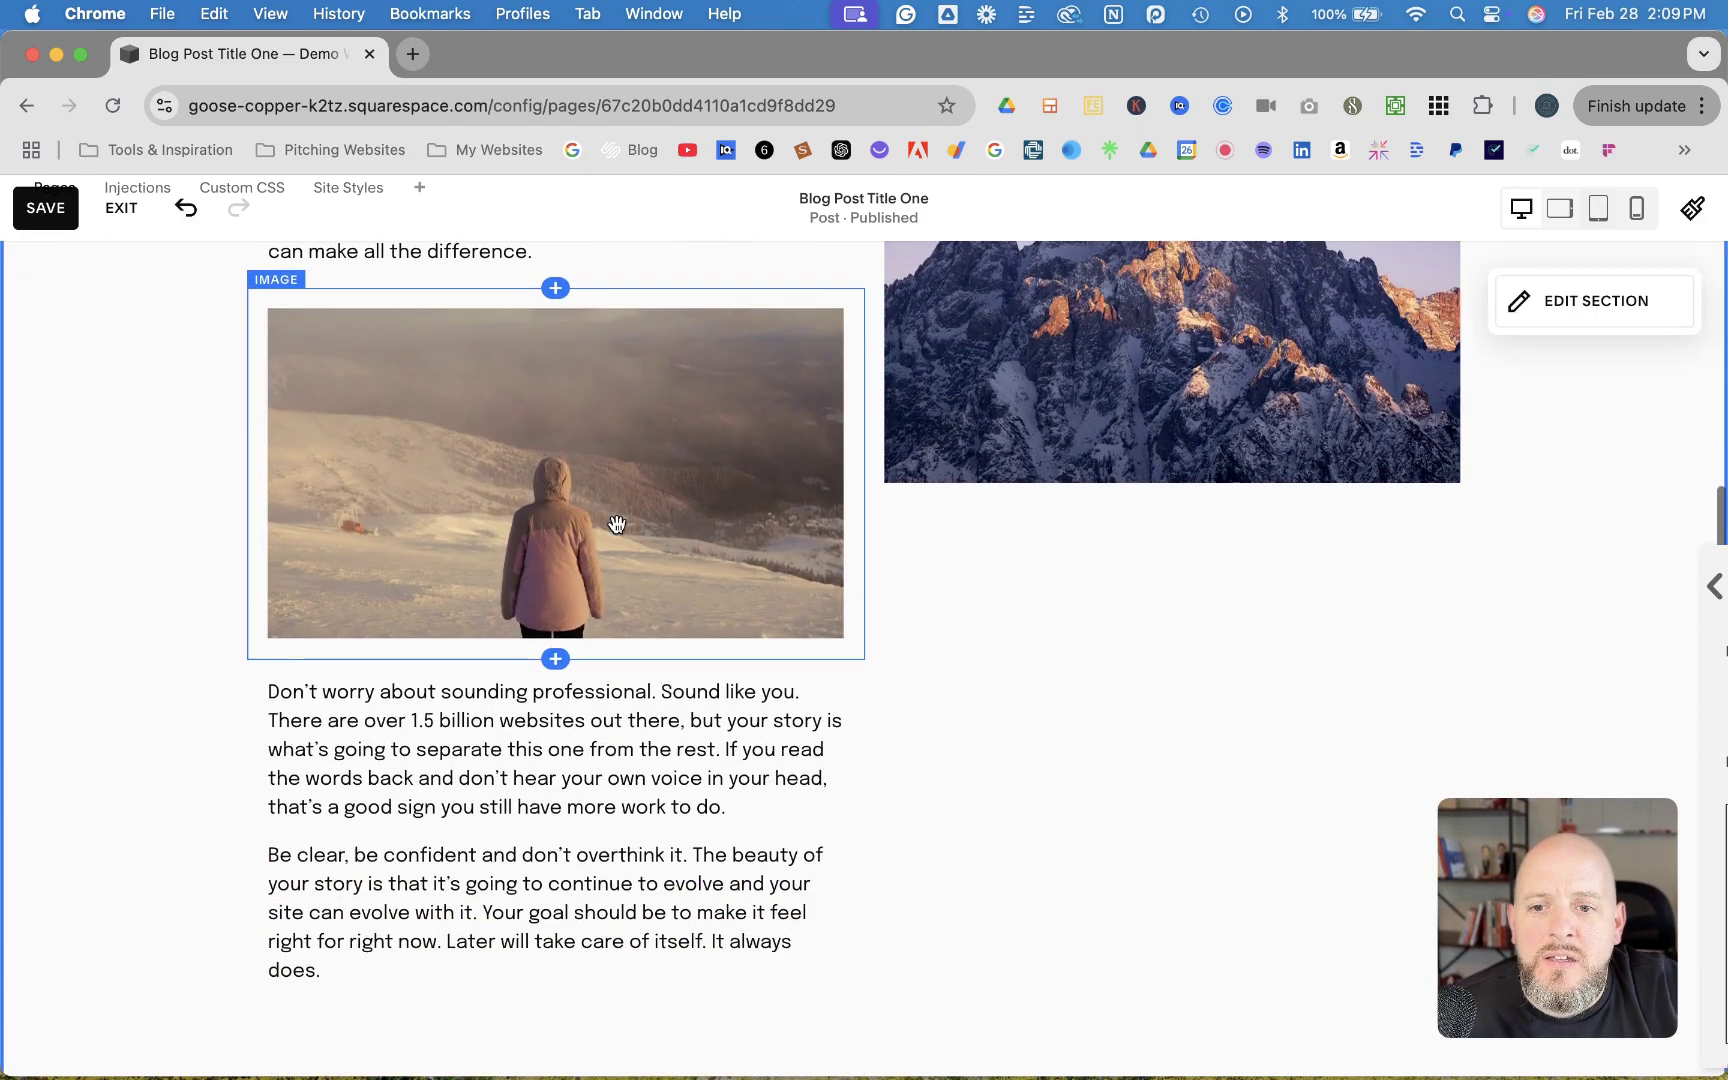
click(184, 209)
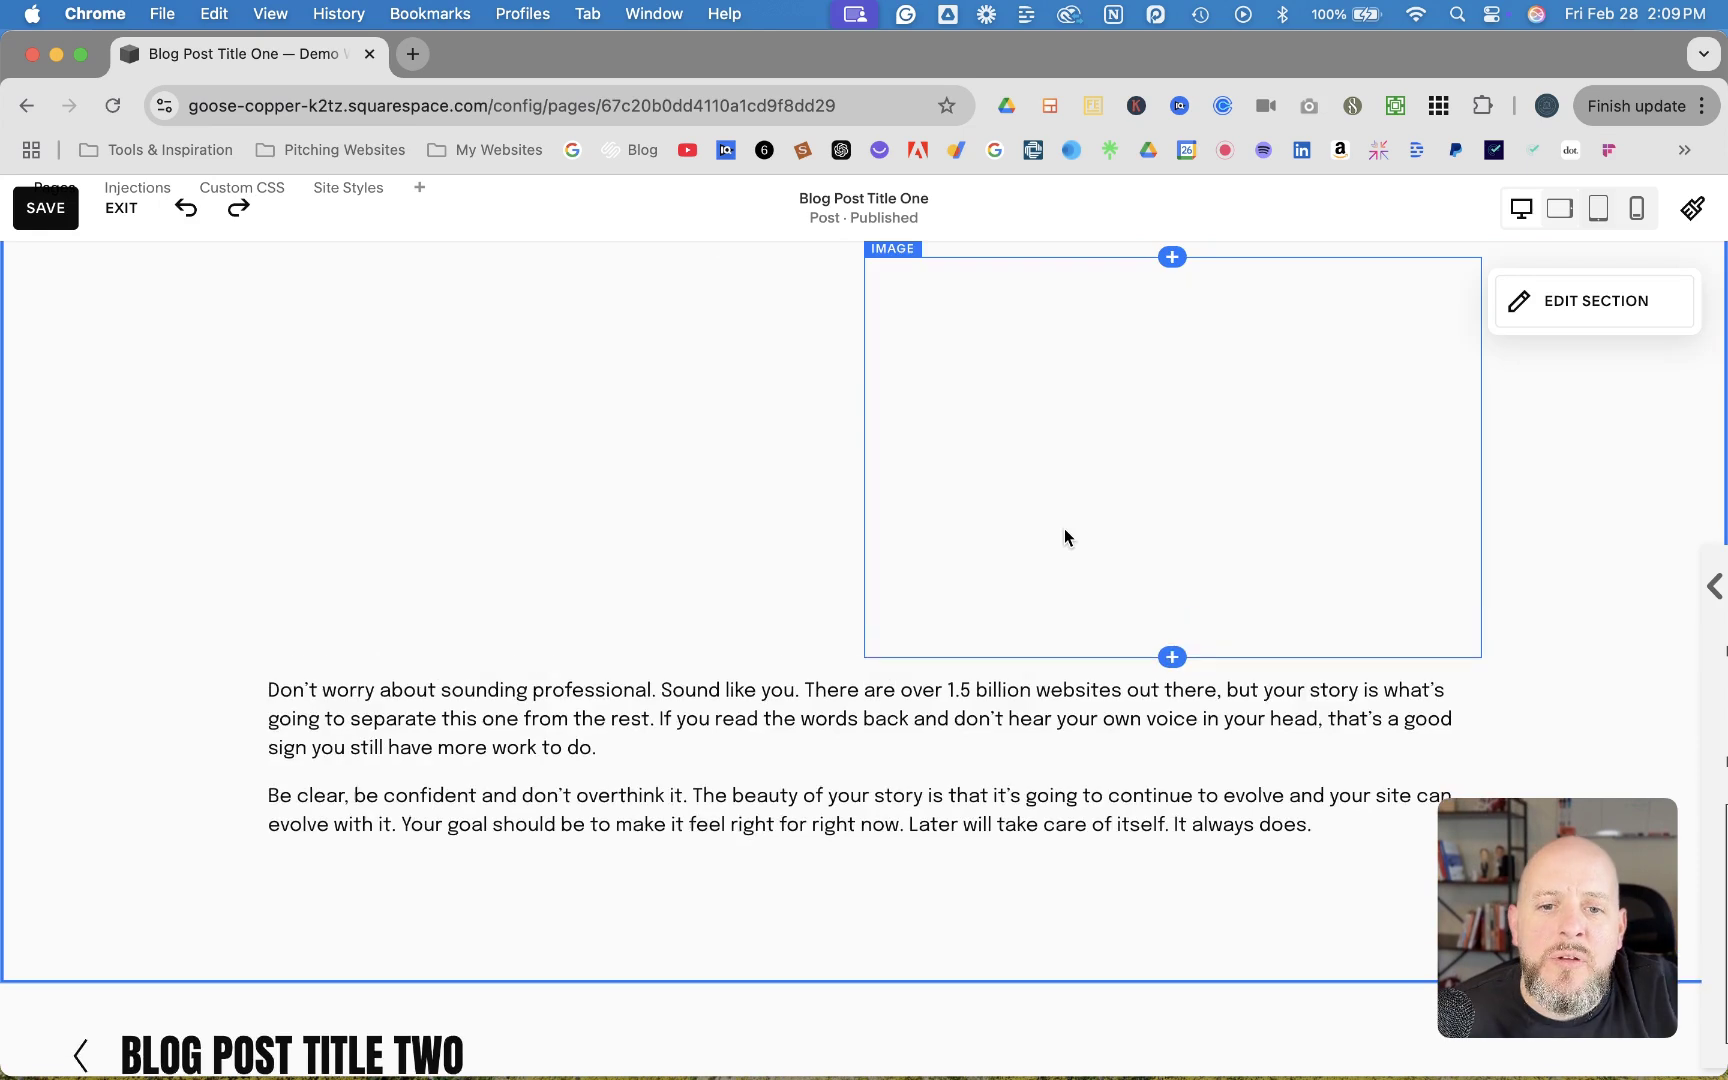
- Move the mountain photo to the right of the last two paragraphs below the hillside photo
drag(1067, 532, 1255, 738)
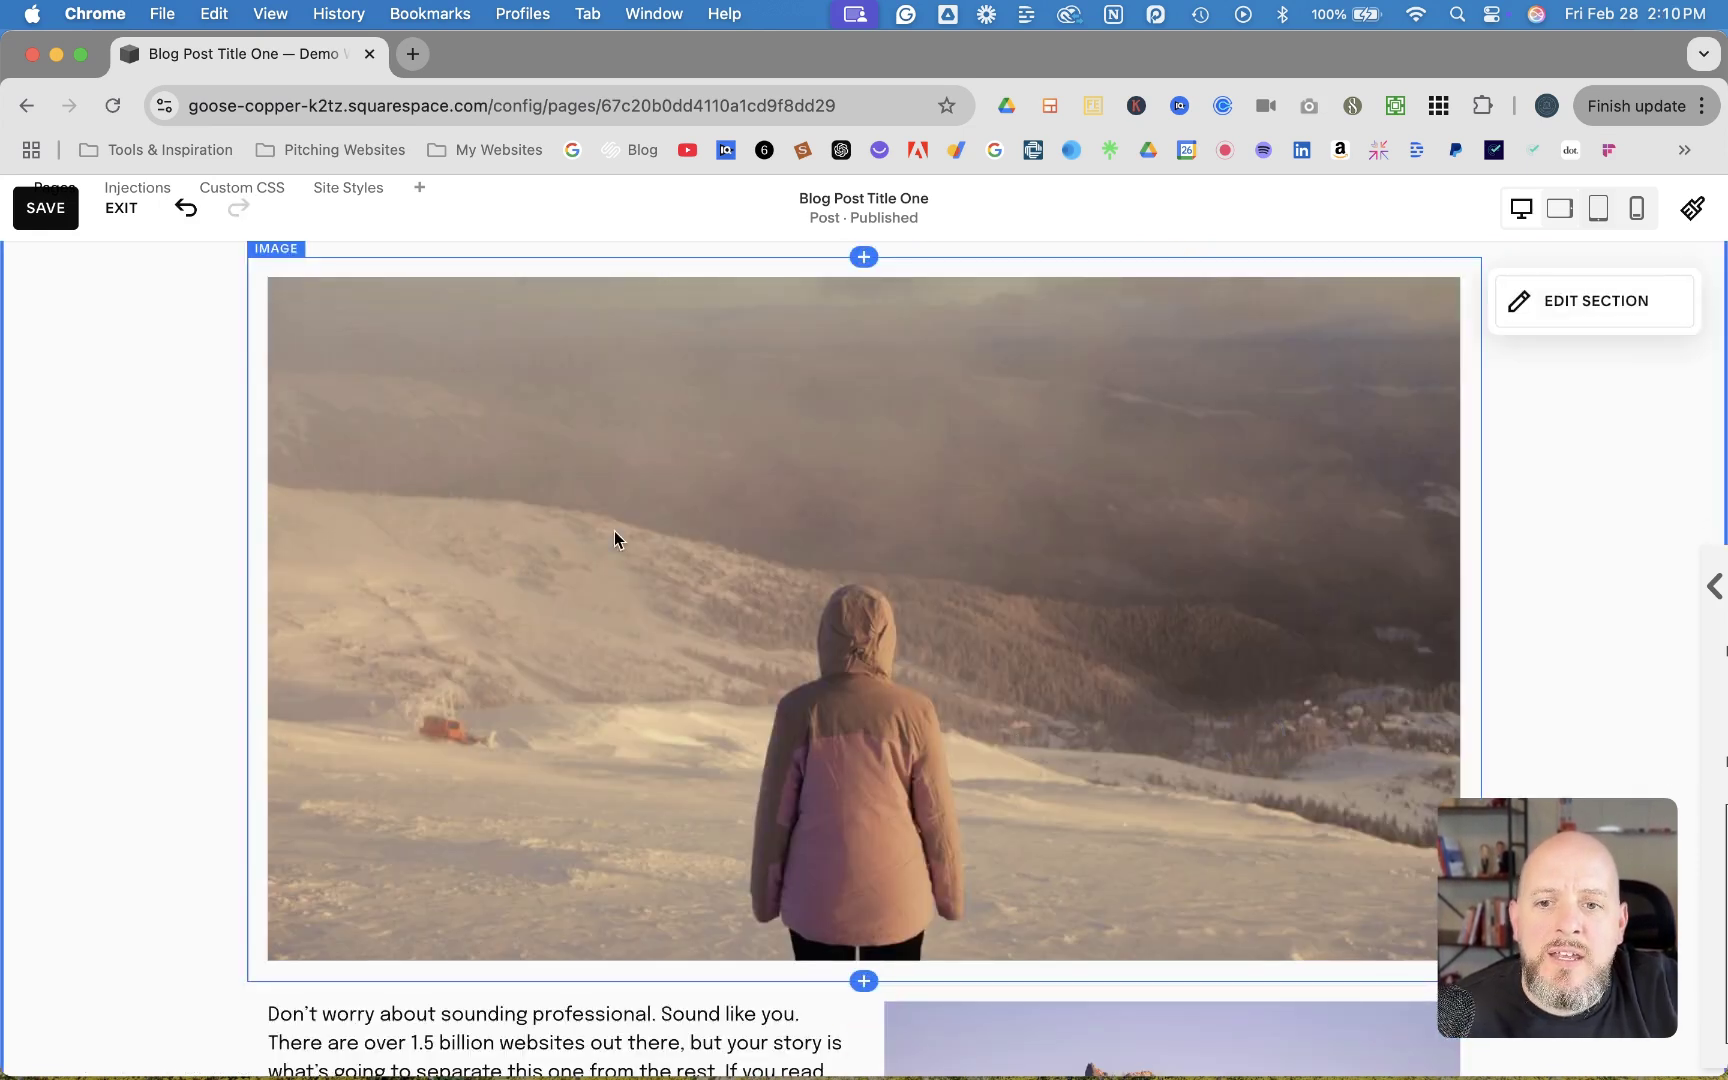
scroll(614, 531, up, 3)
scroll(769, 571, down, 10)
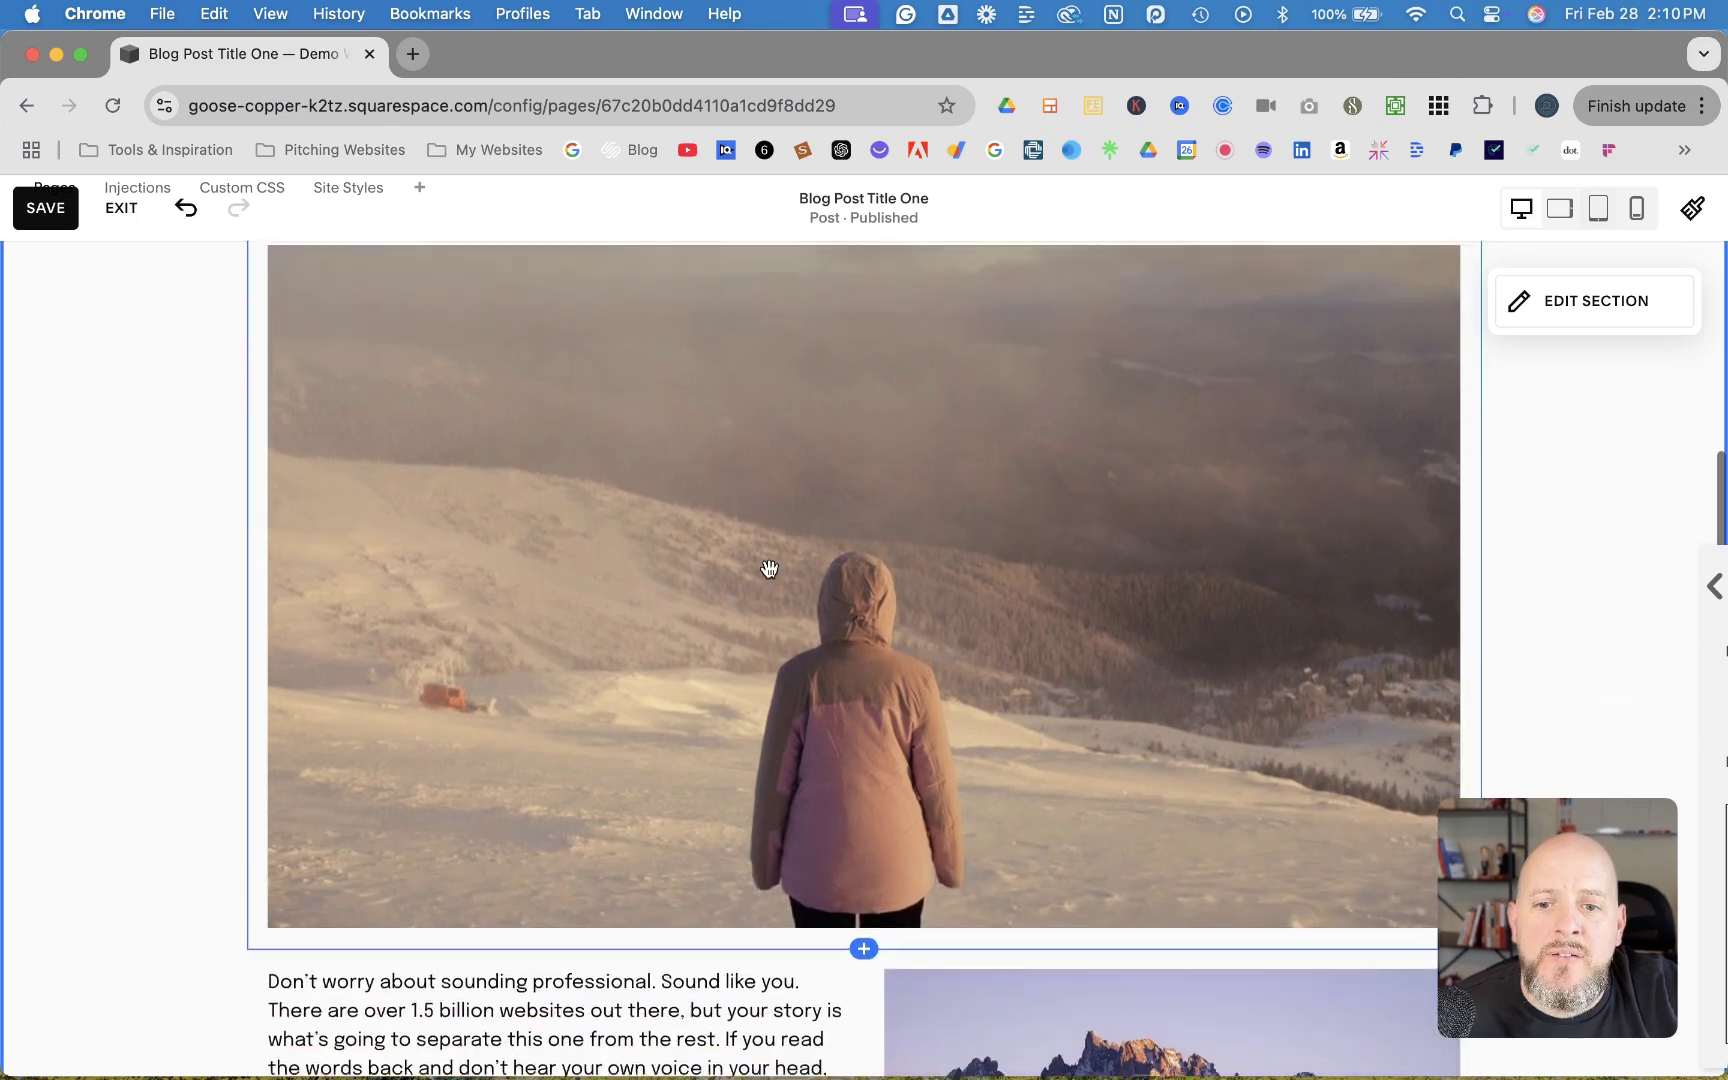
scroll(762, 577, down, 1)
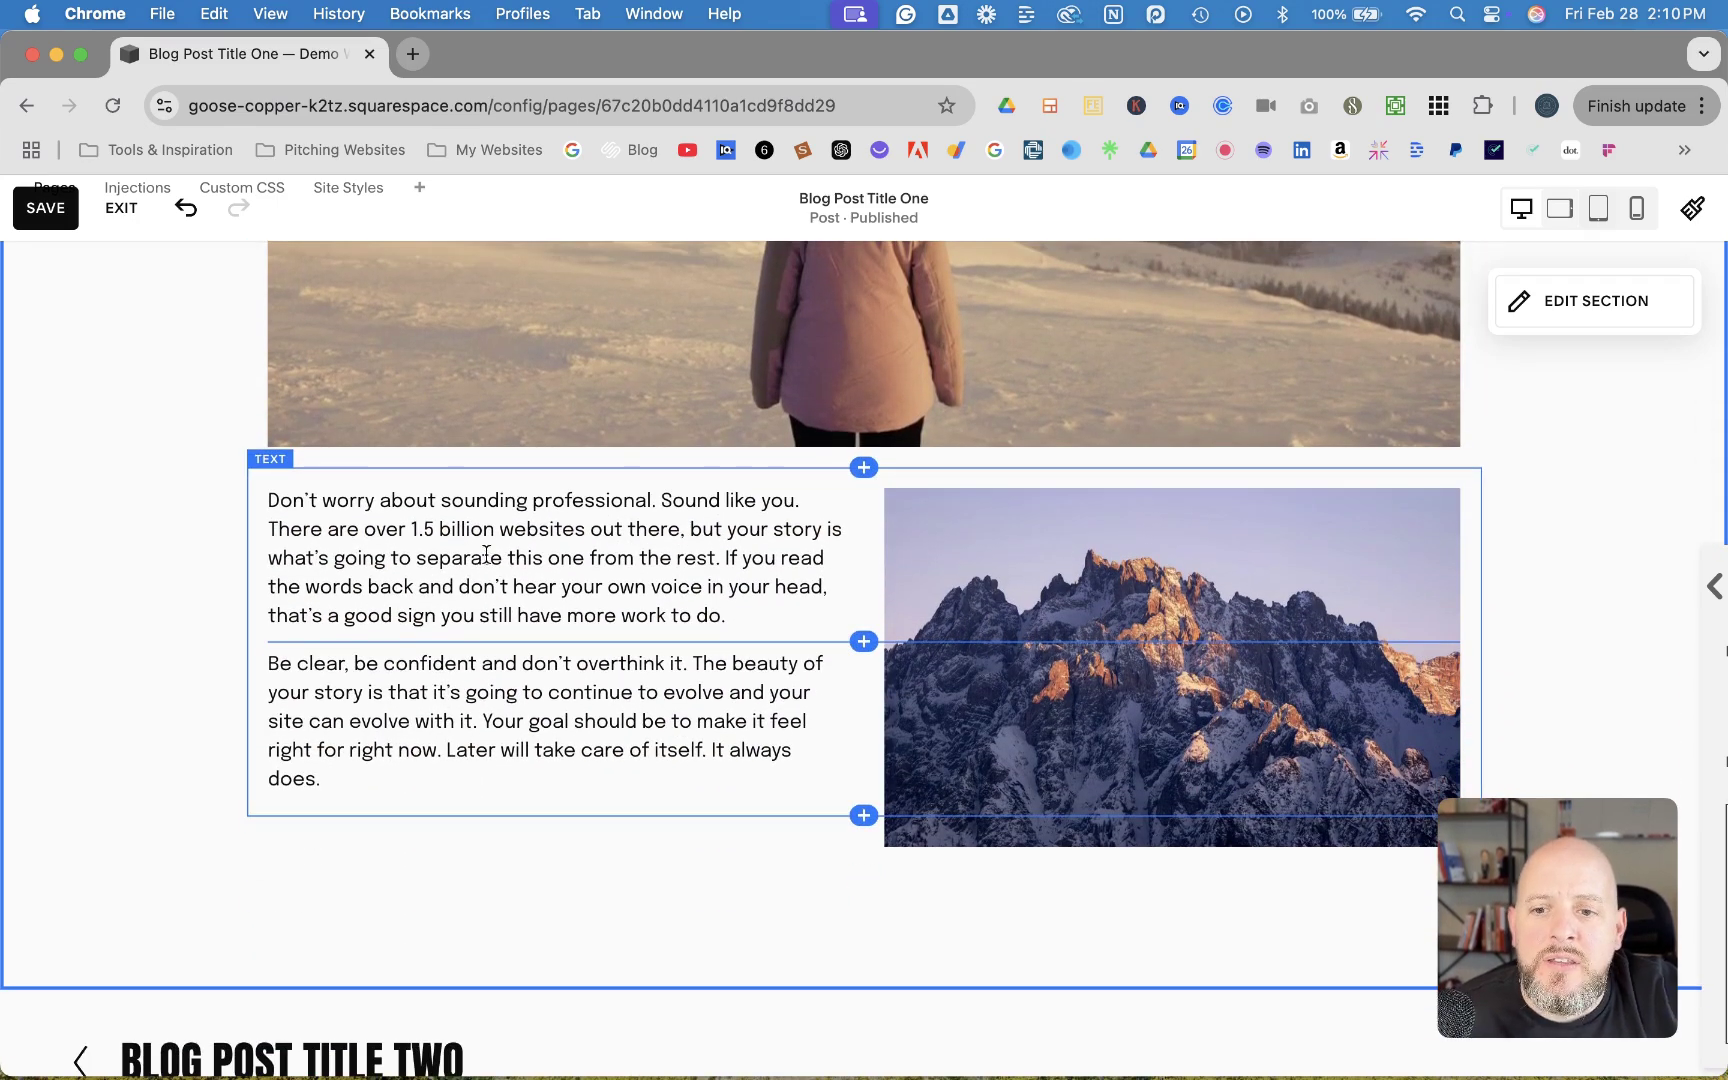